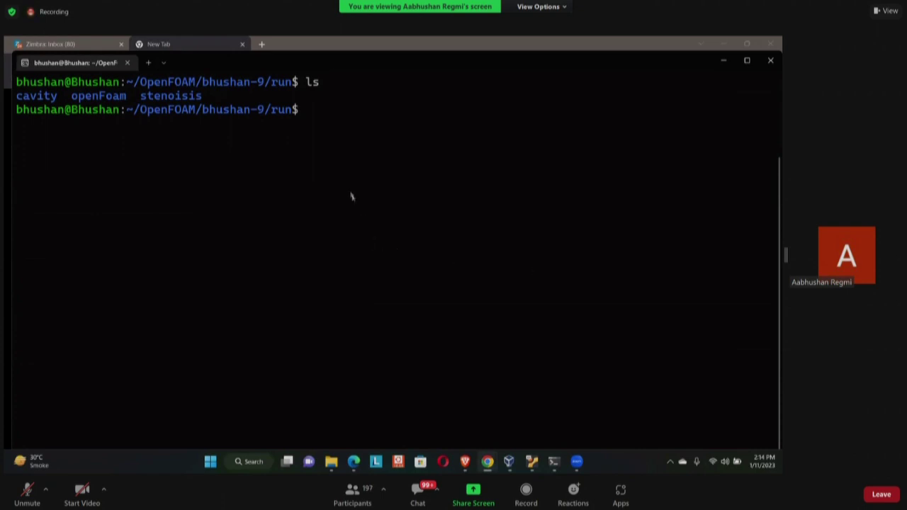
Copy the channel395 tutorial from $FOAM_TUTORIALS/incompressible/pimpleFoam/LES into the run folder
text(cp -r $FOAM_TUTORIALS/incompressible/pimpleFoam/LES/channel395 .)
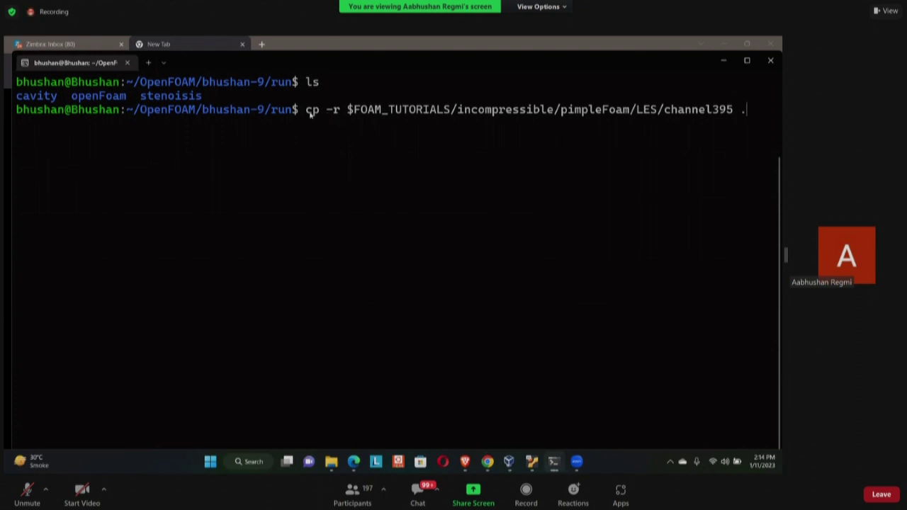
drag(347, 112, 733, 115)
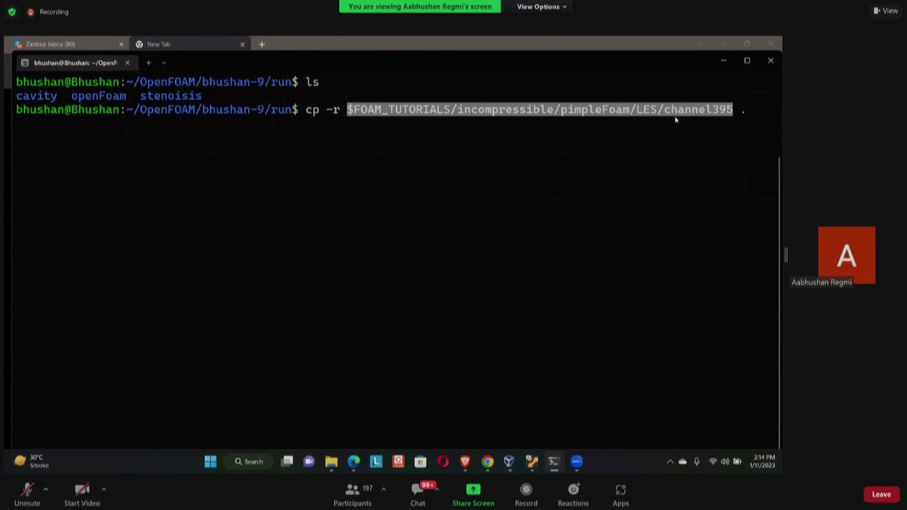
click(884, 10)
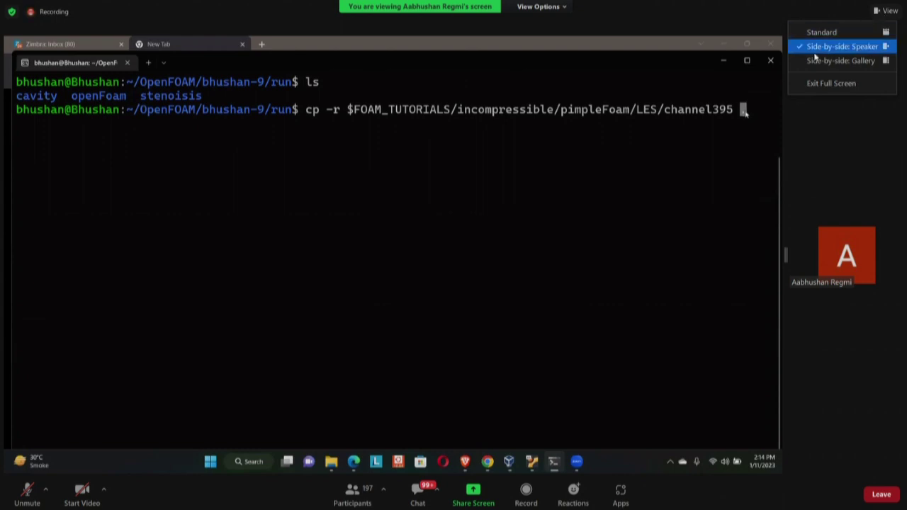
click(822, 33)
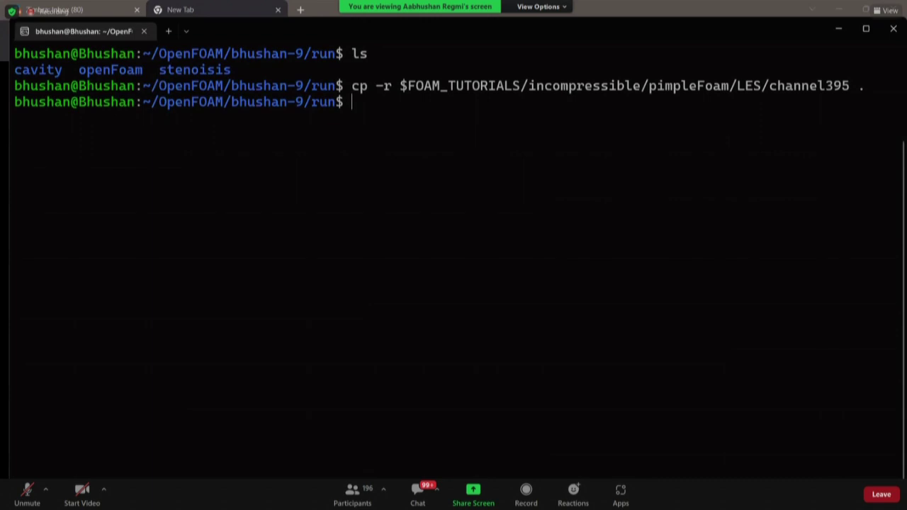
Move into the channel395 case folder and delete its 0 directory
text(ls)
key(Return)
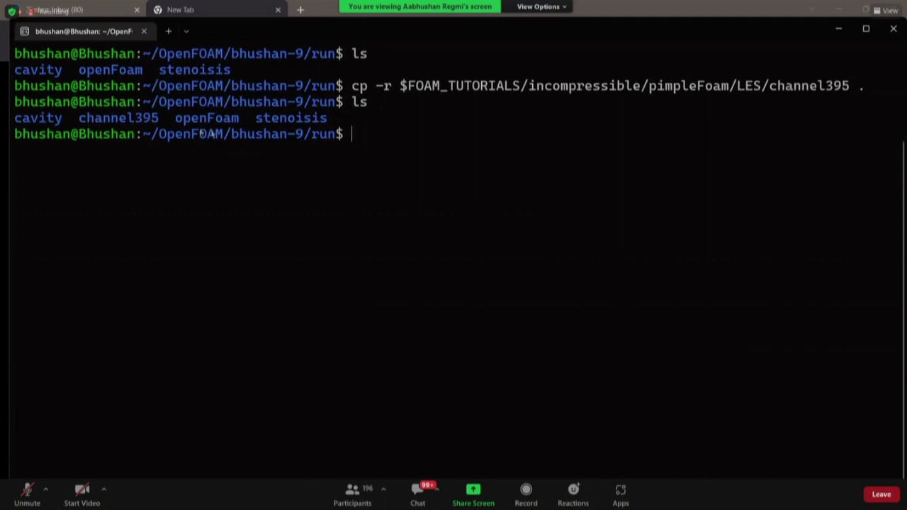
text(cd cha)
key(Tab)
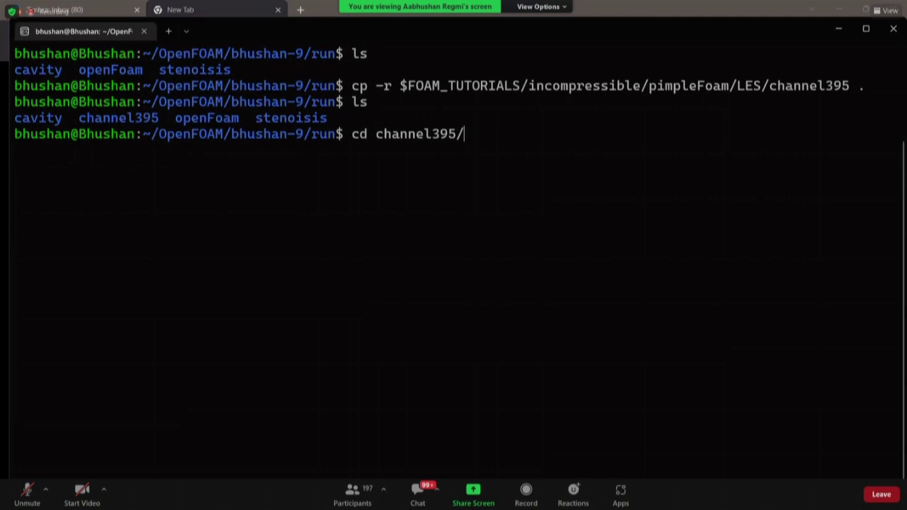
key(Return)
text(ls)
key(Return)
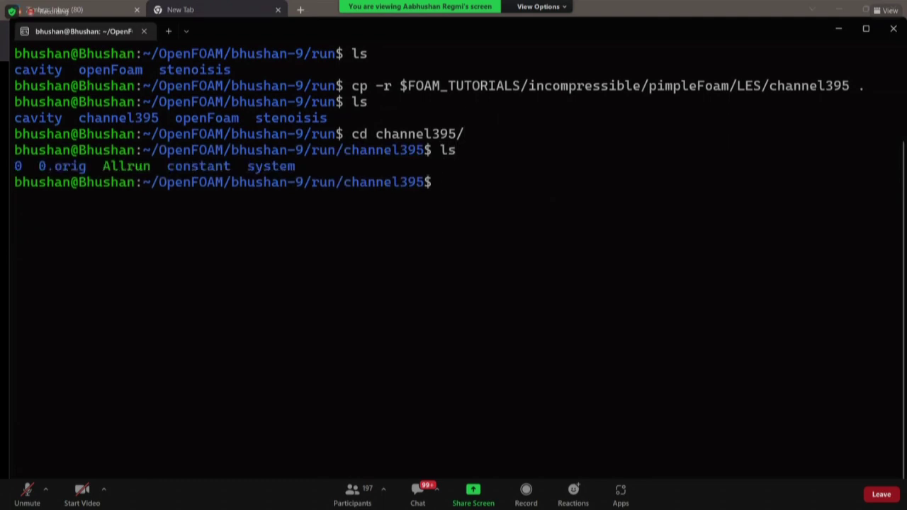
text(rm -r 0)
key(Return)
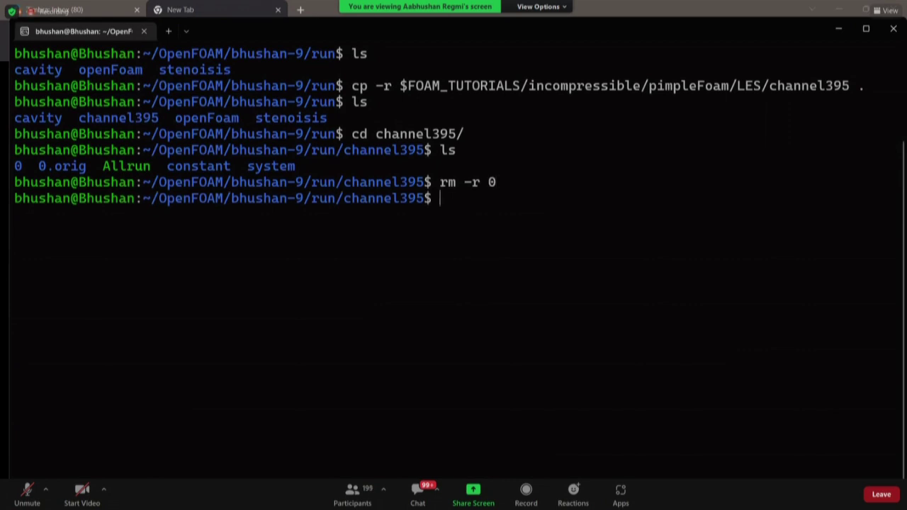
Clear the screen, list the case files, and open system/blockMeshDict in Notepad
text(clear)
key(Return)
text(ls)
key(Return)
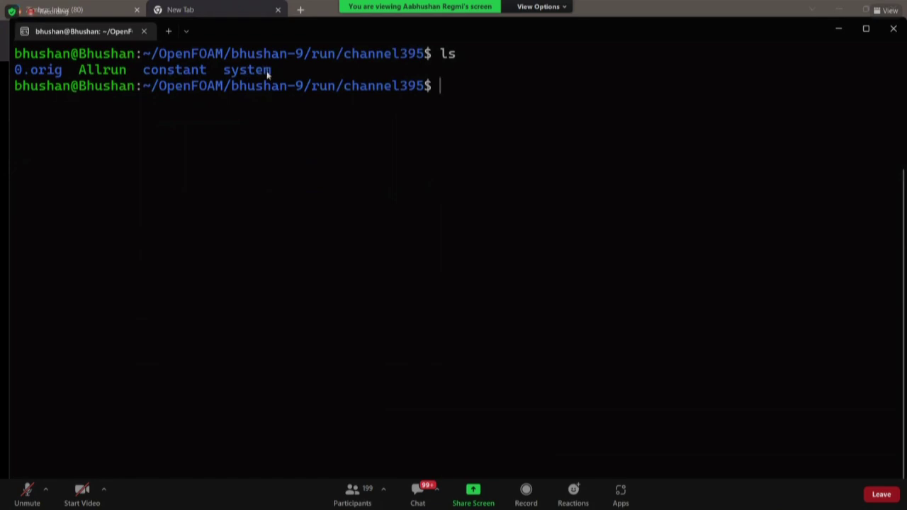
text(notepad.exe )
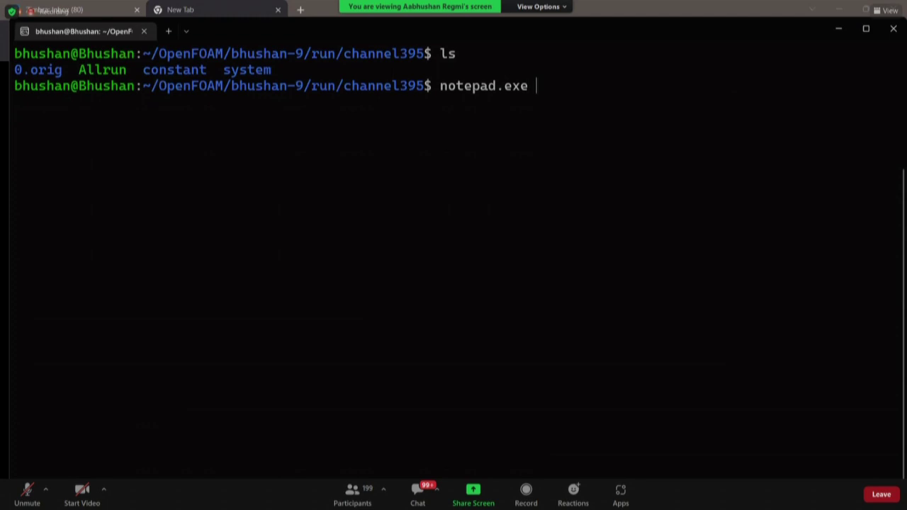
text(system/blo)
key(Tab)
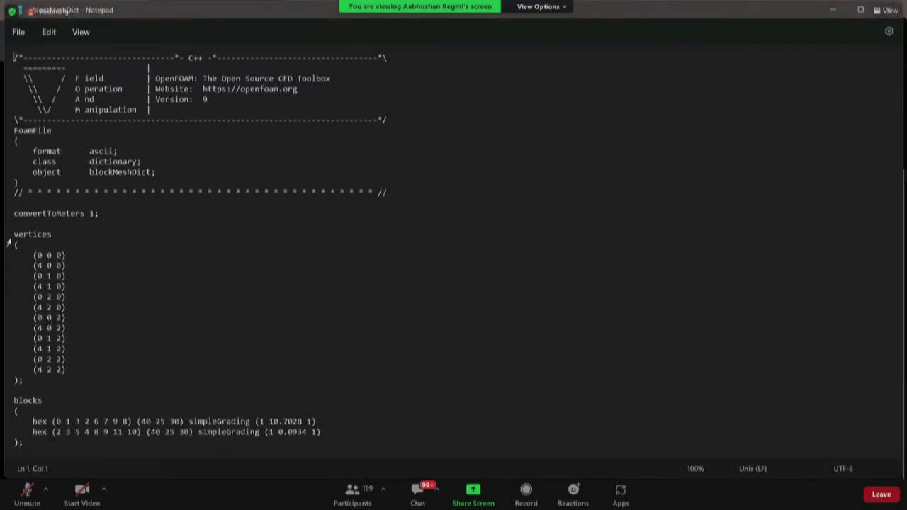
Delete blockMeshDict from vertices to the end, then select the downloaded channel file's mesh definition
drag(14, 233, 43, 430)
key(BackSpace)
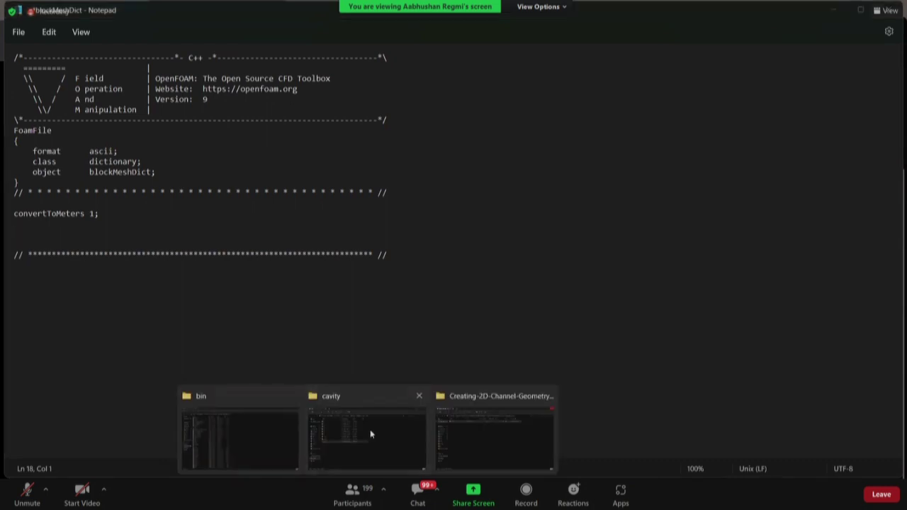
click(369, 429)
click(138, 270)
click(49, 170)
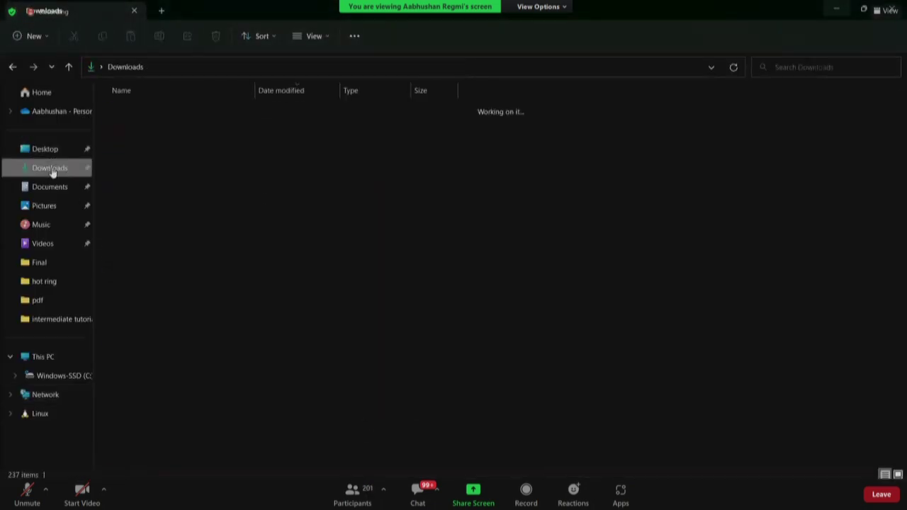
double_click(147, 125)
double_click(143, 115)
click(136, 119)
double_click(136, 120)
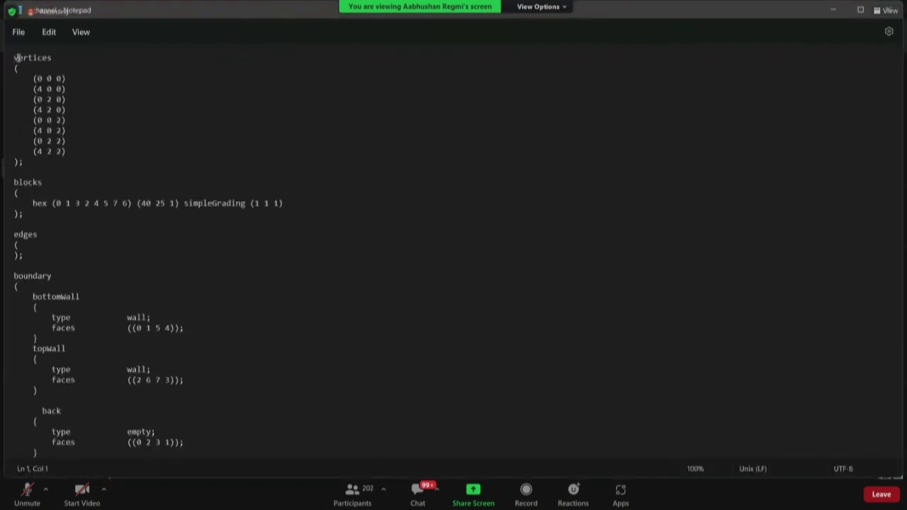
drag(16, 58, 49, 451)
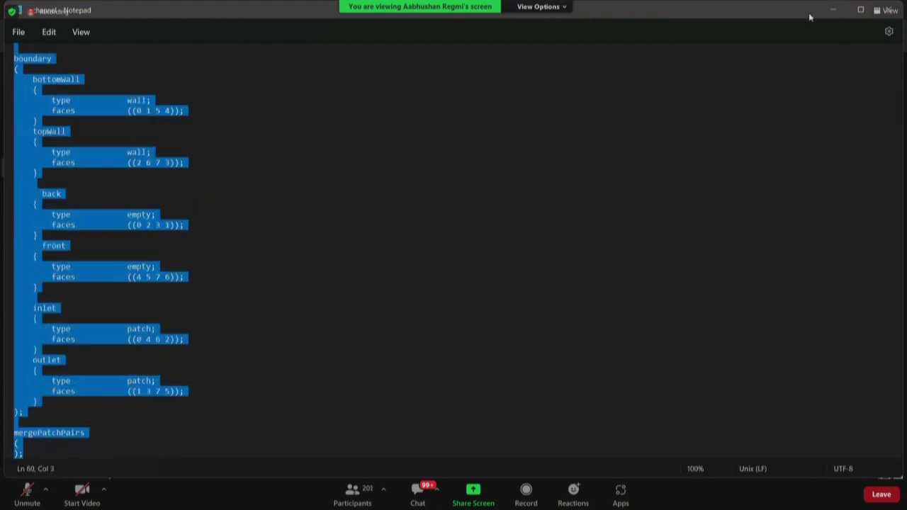
Paste the channel's eight vertices, 40 25 1 hex block and patches into blockMeshDict, then close it
click(833, 9)
click(652, 457)
key(ctrl+v)
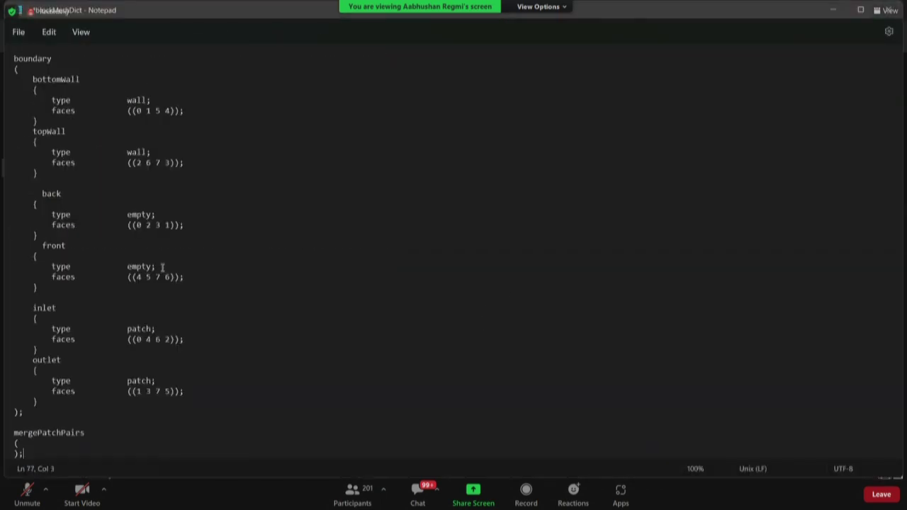
scroll(154, 292, up, 13)
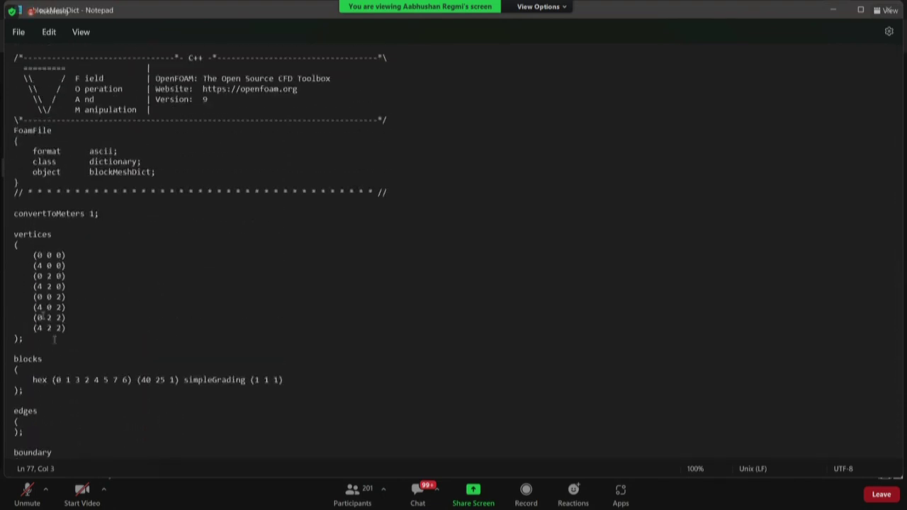
scroll(54, 340, down, 6)
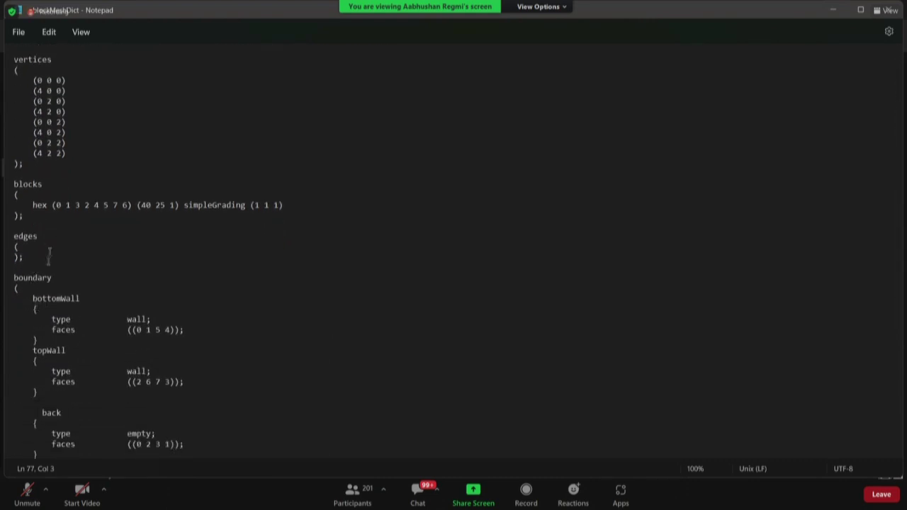
scroll(43, 324, down, 3)
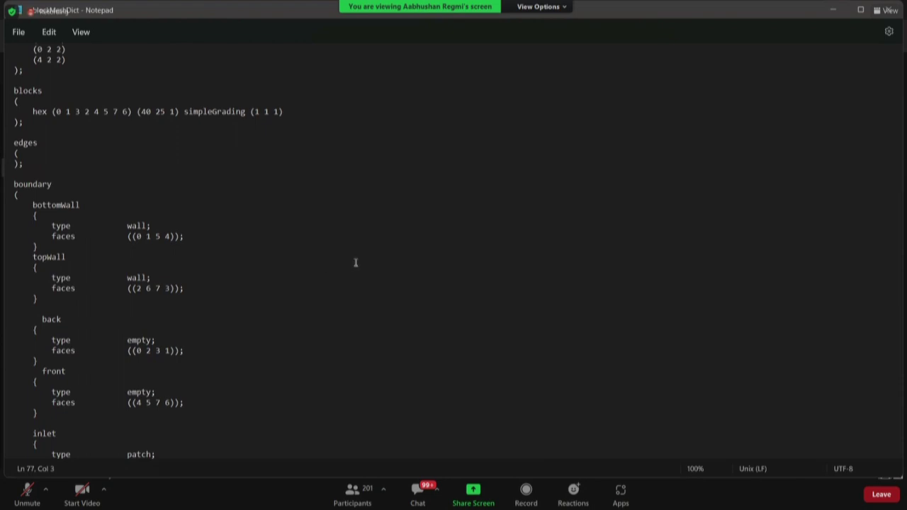
click(890, 11)
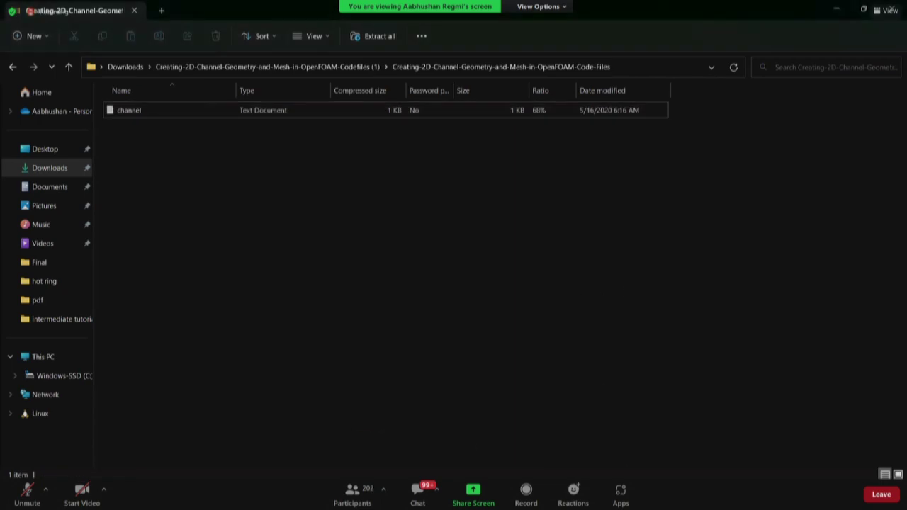
Build the mesh with blockMesh and create an empty result.foam file
key(alt+Tab)
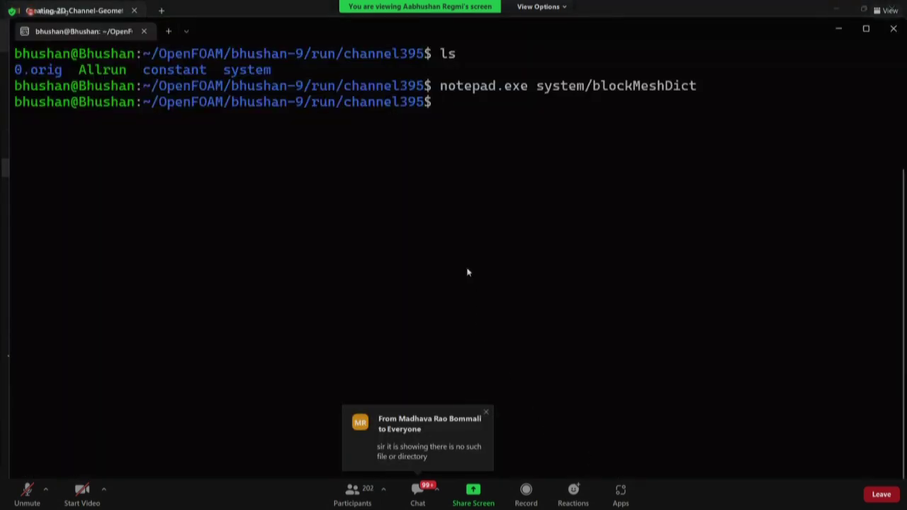
text(blockMesh)
key(Return)
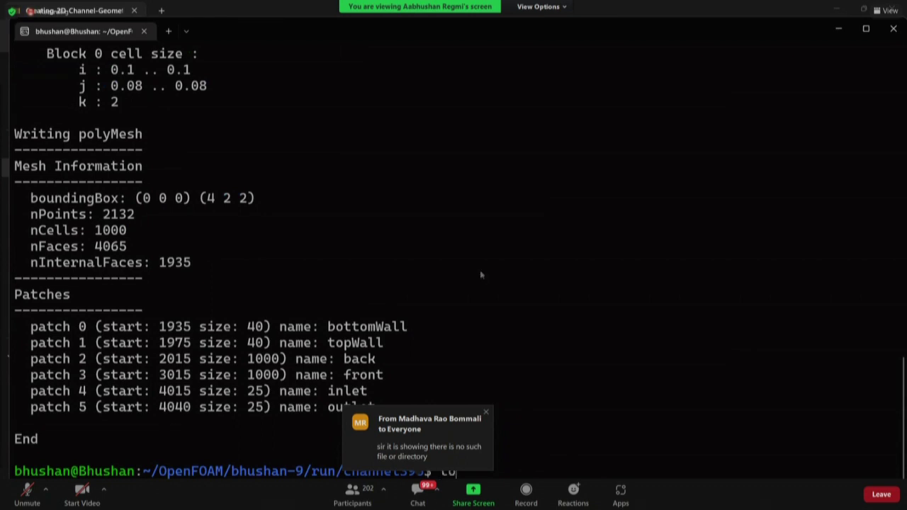
text(touch result.foam)
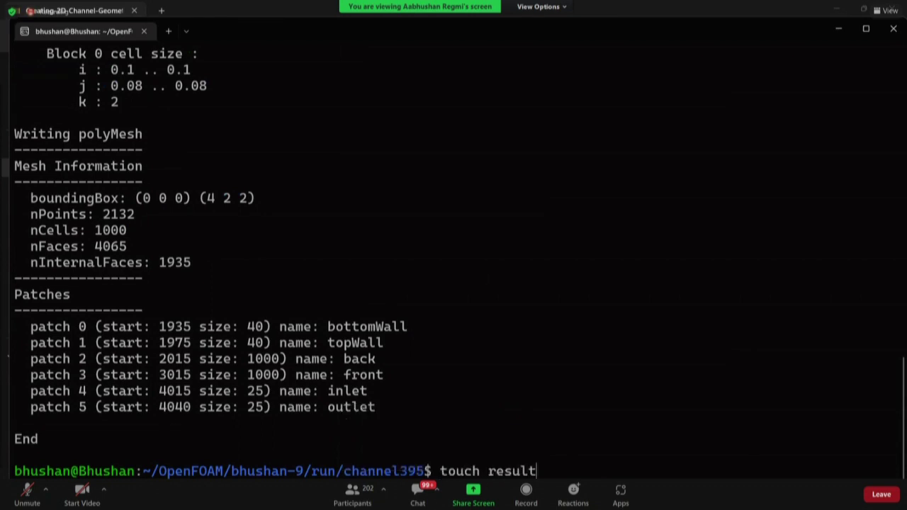
key(Return)
List the case files and open the channel395 folder in File Explorer with explorer.exe
text(ls)
key(Return)
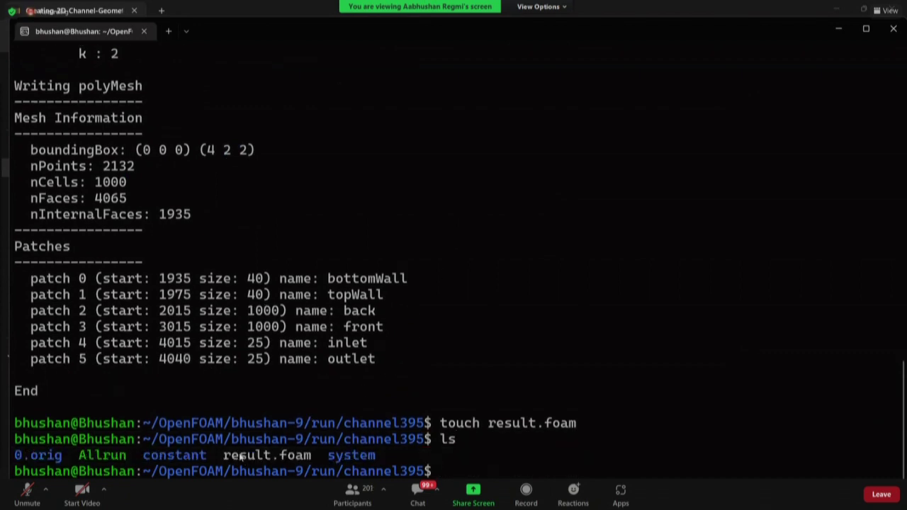
drag(227, 457, 311, 457)
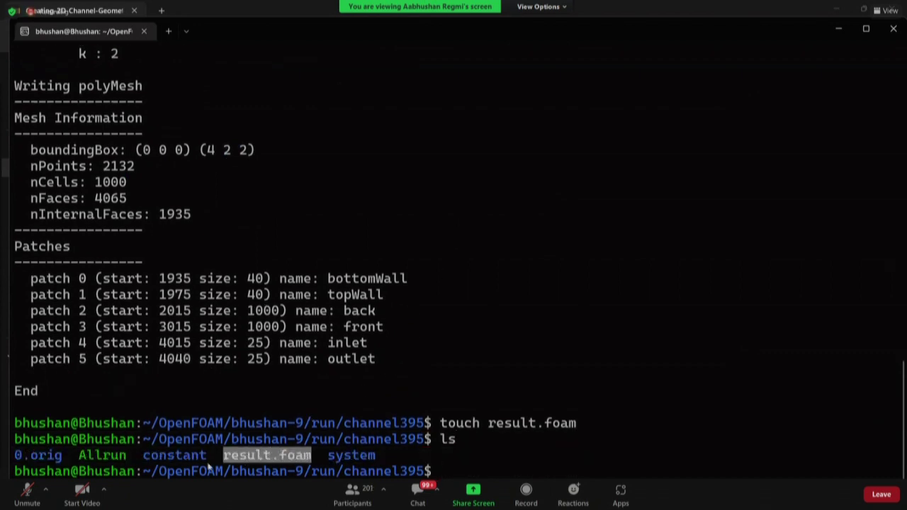
click(484, 470)
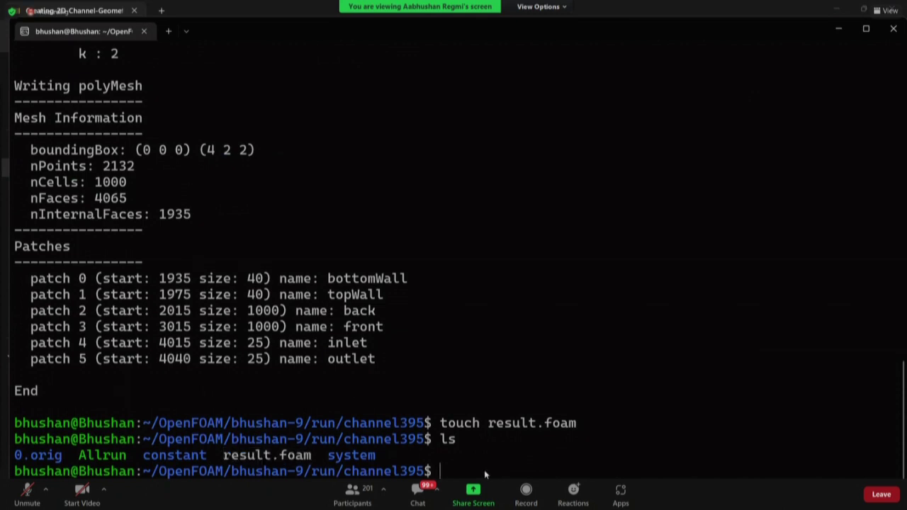
text(explorer.exe .)
key(Return)
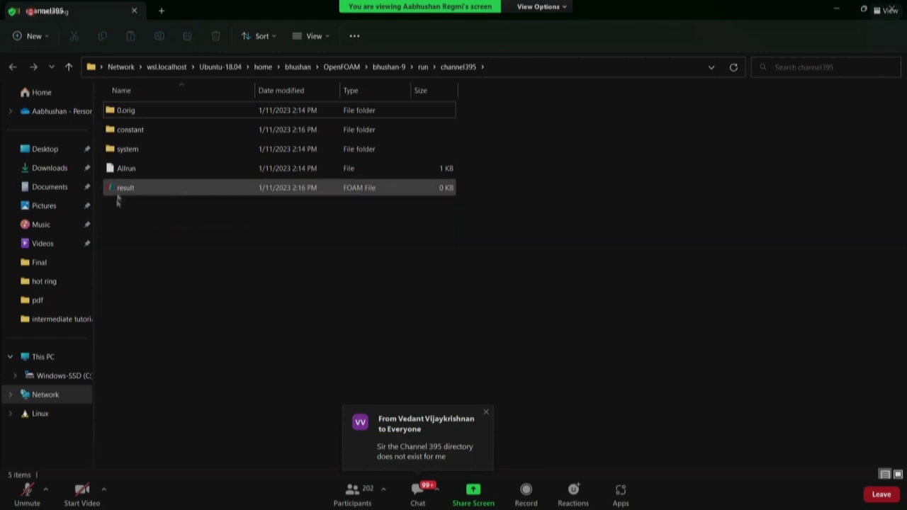
Load result.foam in ParaView, show it as Surface With Edges, and rotate the view to inspect it
double_click(129, 188)
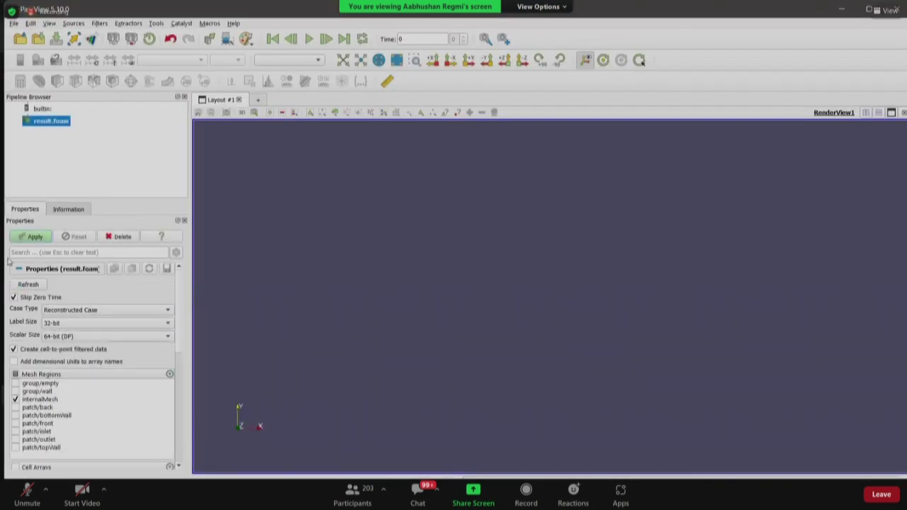
click(32, 239)
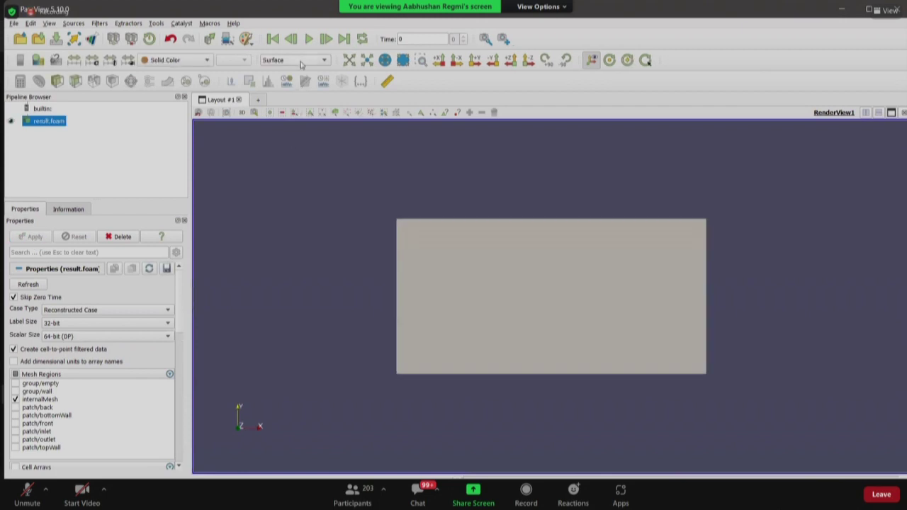
click(300, 64)
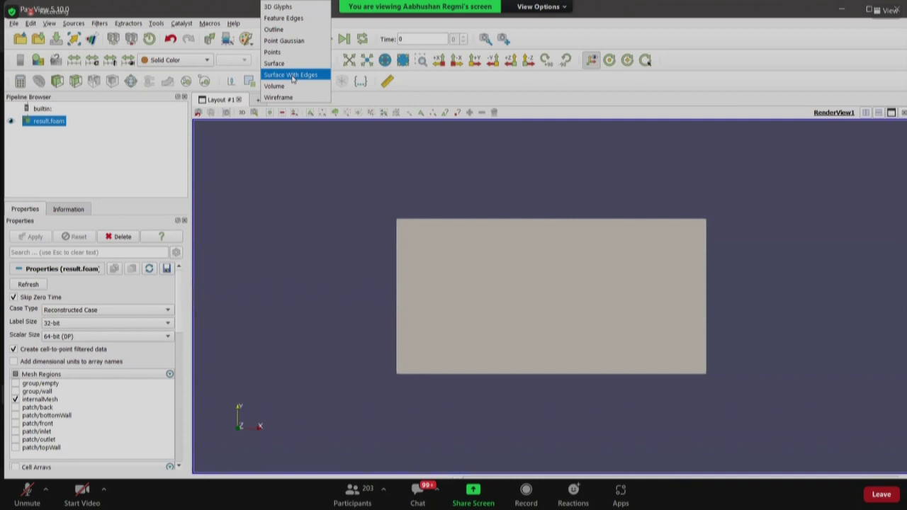
click(291, 75)
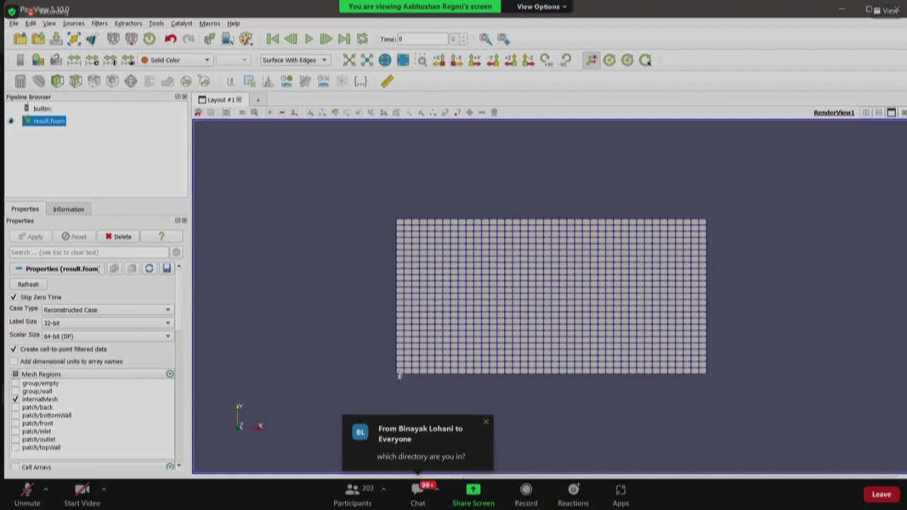
drag(341, 330, 463, 388)
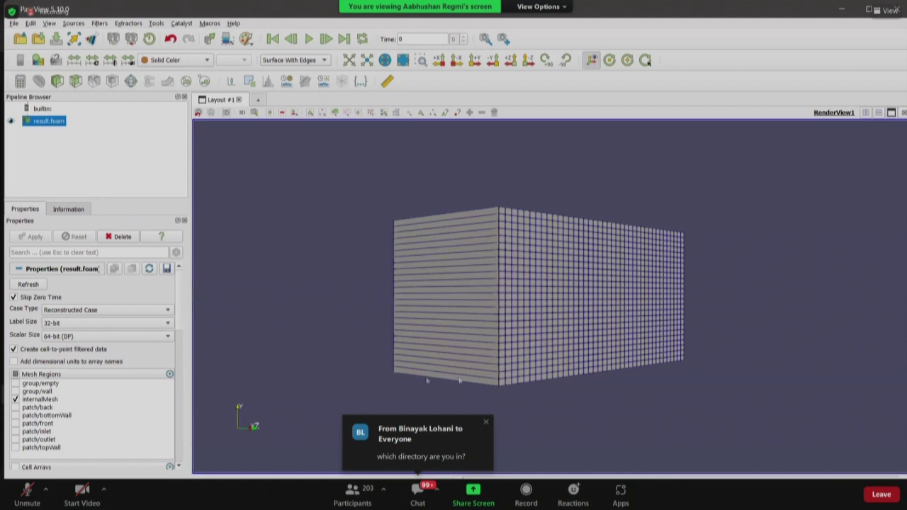
mouse_move(442, 380)
mouse_down()
mouse_move(404, 379)
mouse_move(432, 394)
mouse_up()
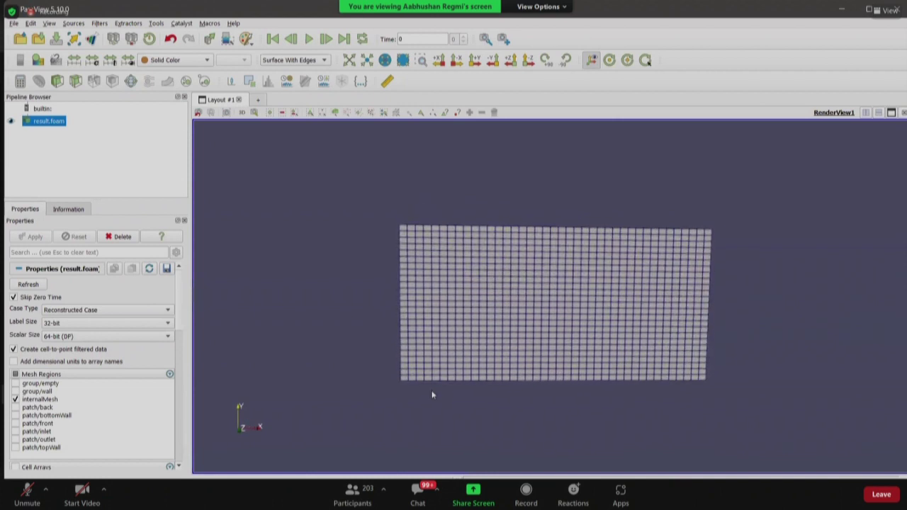
Close ParaView, jump to the OpenFOAM tutorials directory with tut, and list its categories
click(894, 20)
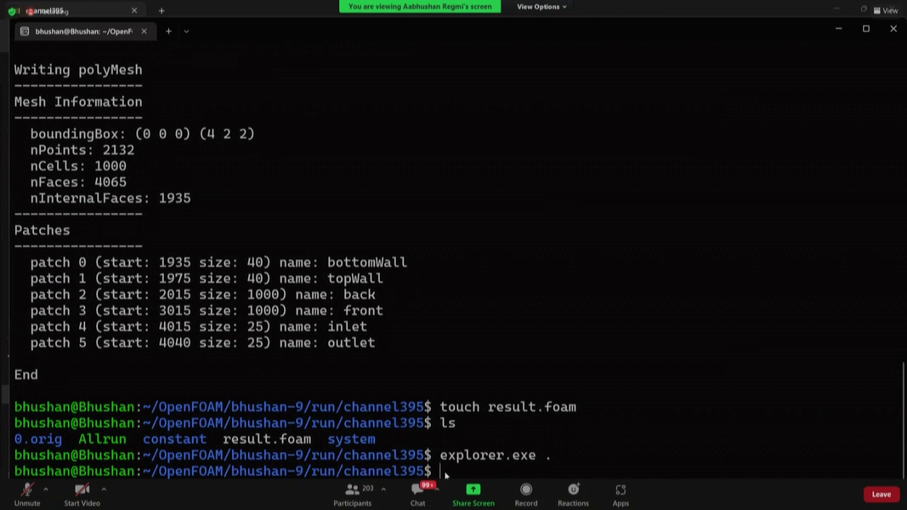
text(tut)
key(Return)
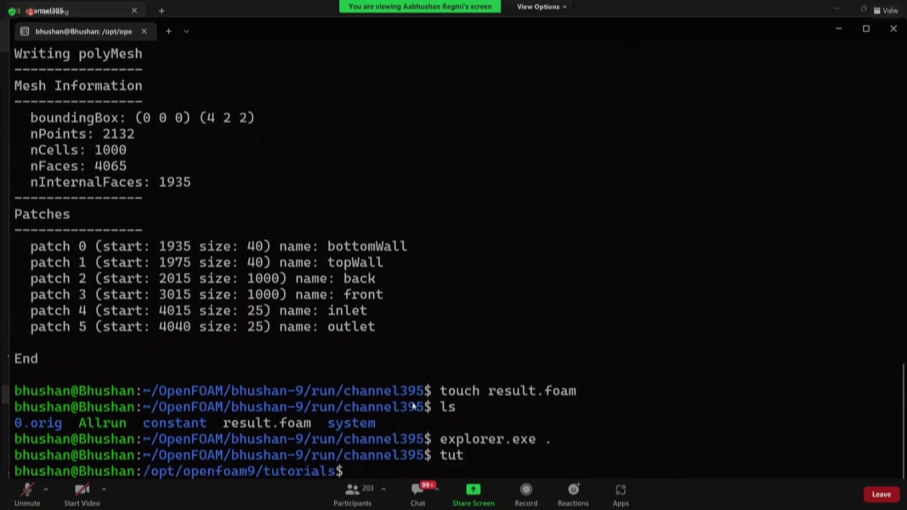
drag(265, 473, 327, 473)
click(333, 472)
text(ls)
key(Return)
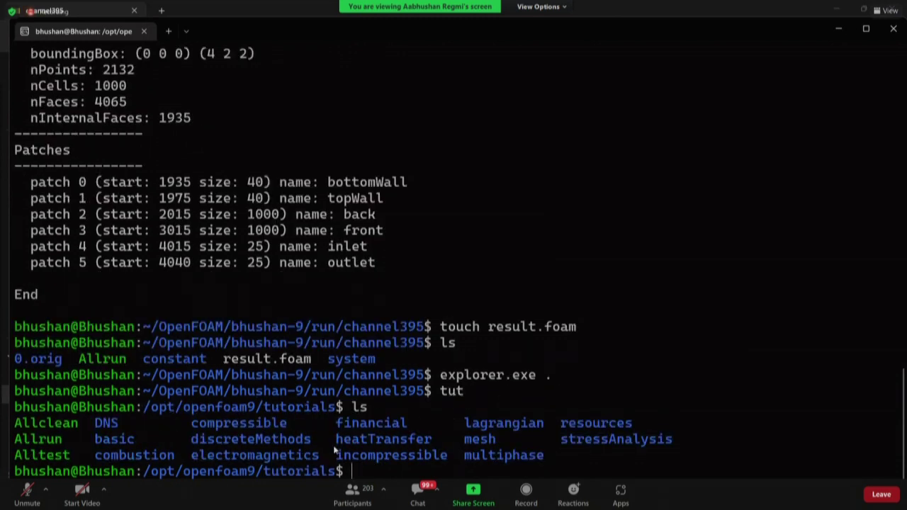
drag(338, 456, 446, 459)
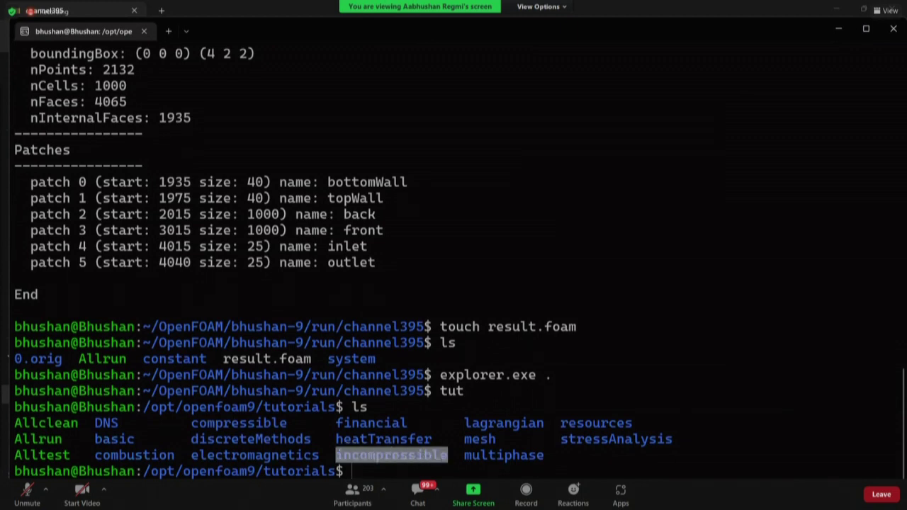
key(ctrl+c)
Enter incompressible and then pimpleFoam, listing each folder's contents
text(cd inc)
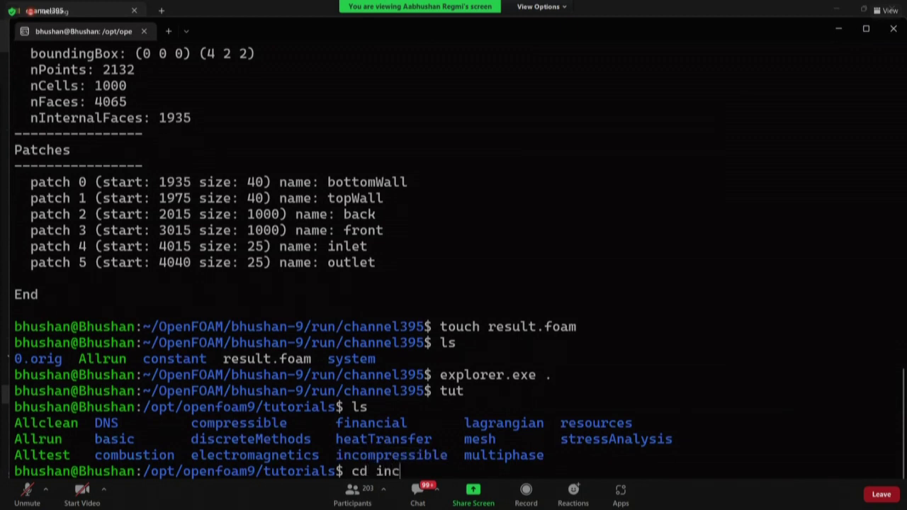
text(omp)
key(Tab)
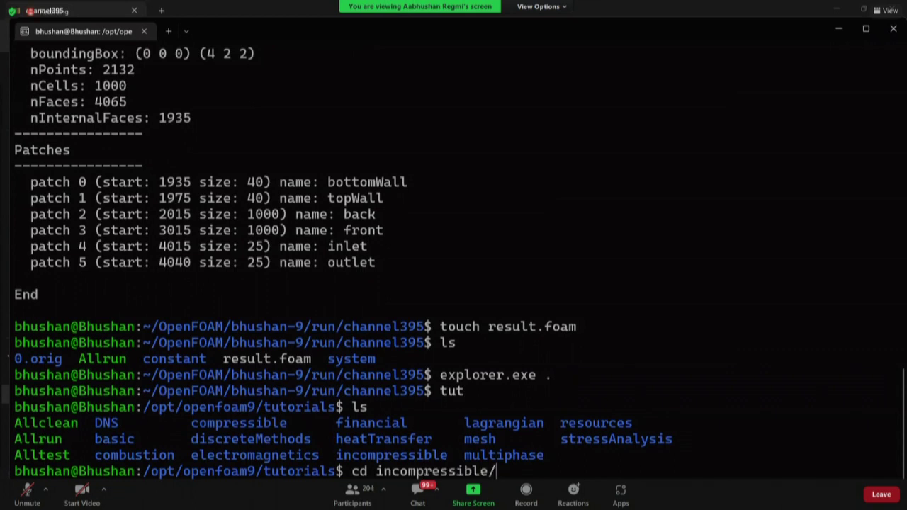
key(Return)
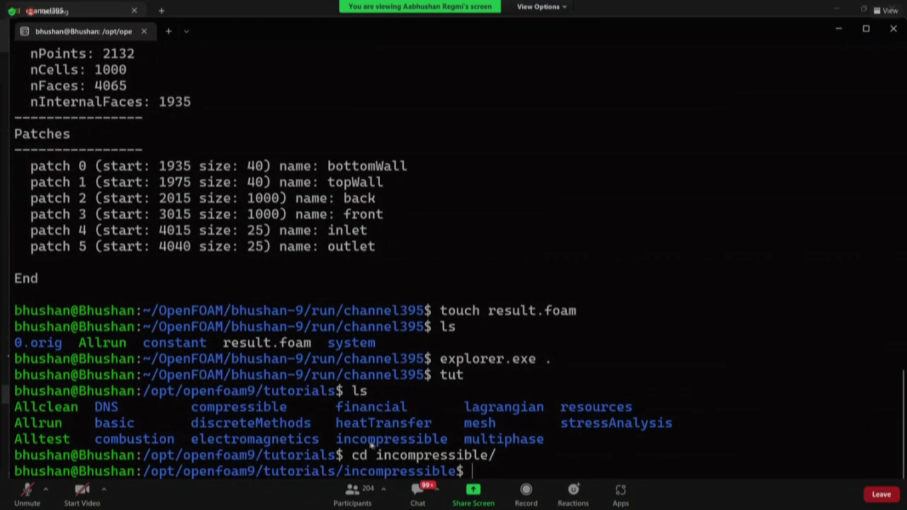
text(ls)
key(Return)
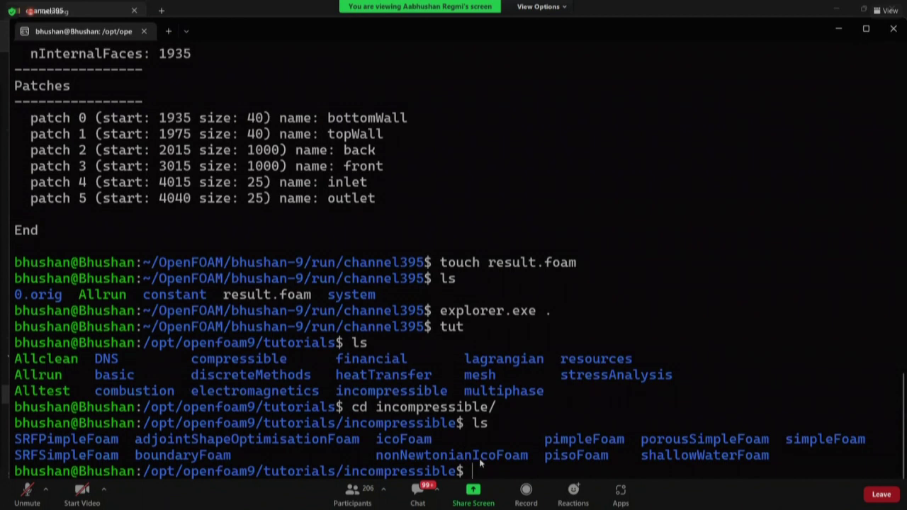
text(cd pimpl)
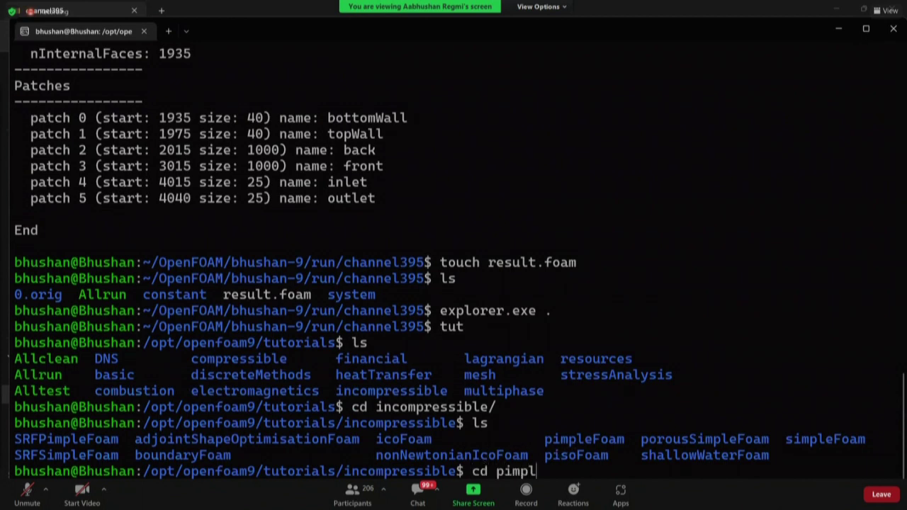
key(Tab)
key(Return)
text(ls)
key(Return)
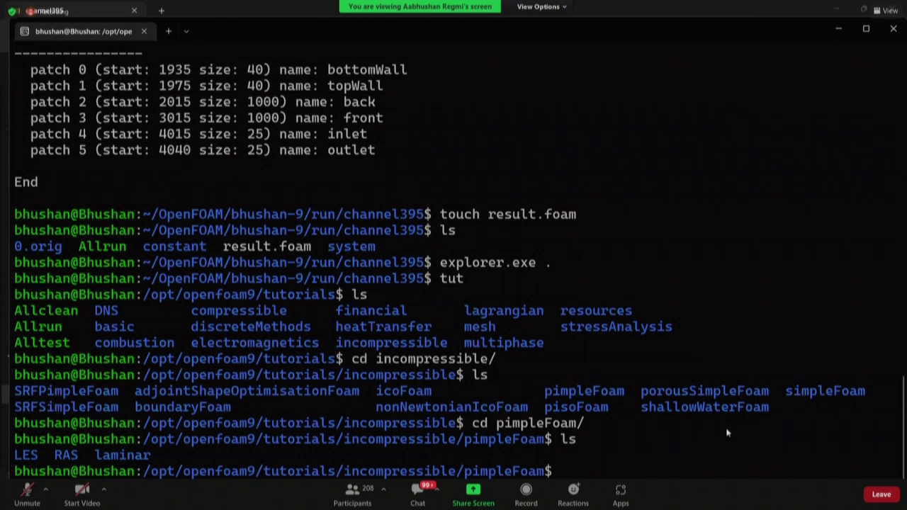
Enter the LES folder, list it to show channel395, and start typing explorer
drag(26, 456, 34, 456)
text(cd LES)
key(Return)
text(ls)
key(Return)
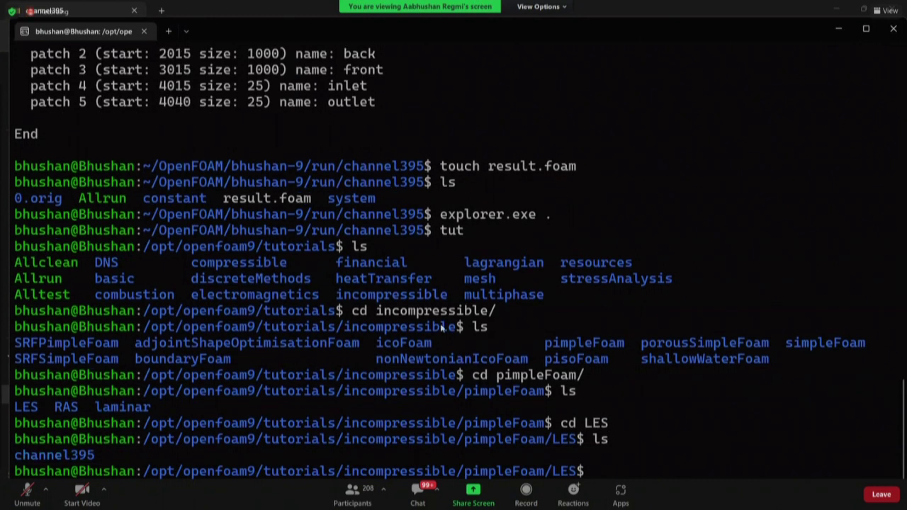
drag(30, 455, 112, 455)
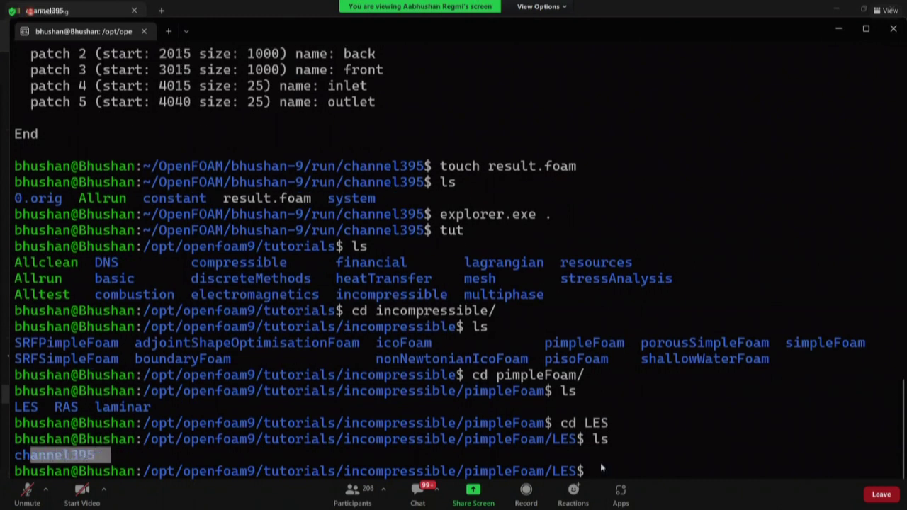
click(600, 463)
text(explorer)
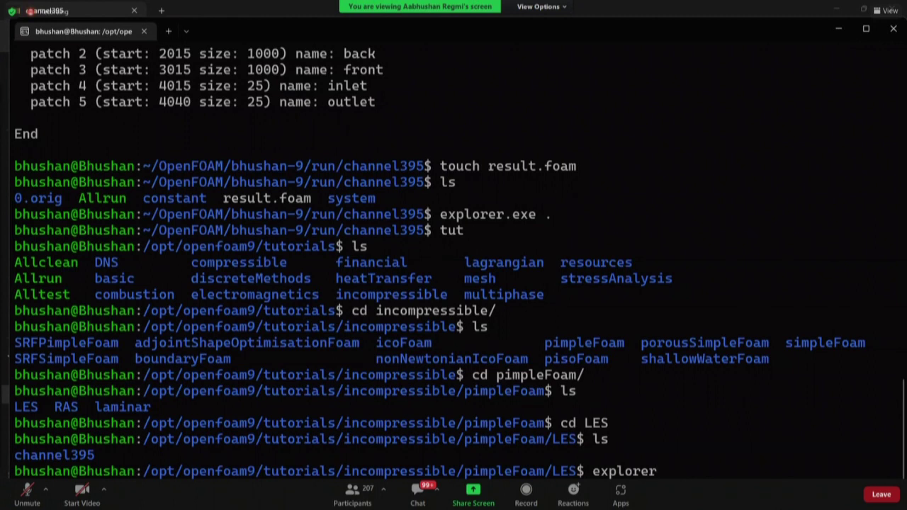
Erase the partial command and return to the run folder with run, listing its contents
key(BackSpace)
key(BackSpace)
key(BackSpace)
key(BackSpace)
key(BackSpace)
key(BackSpace)
key(BackSpace)
key(BackSpace)
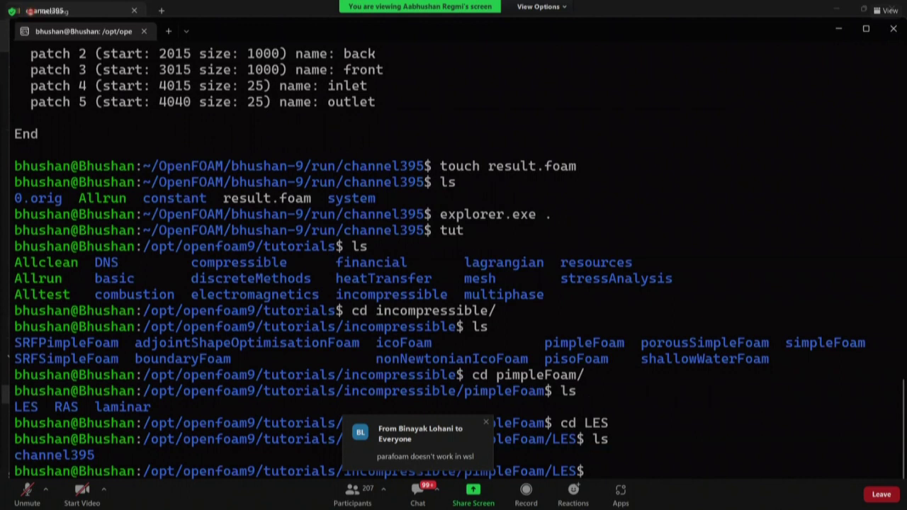
text(run)
key(Return)
text(ls)
key(Return)
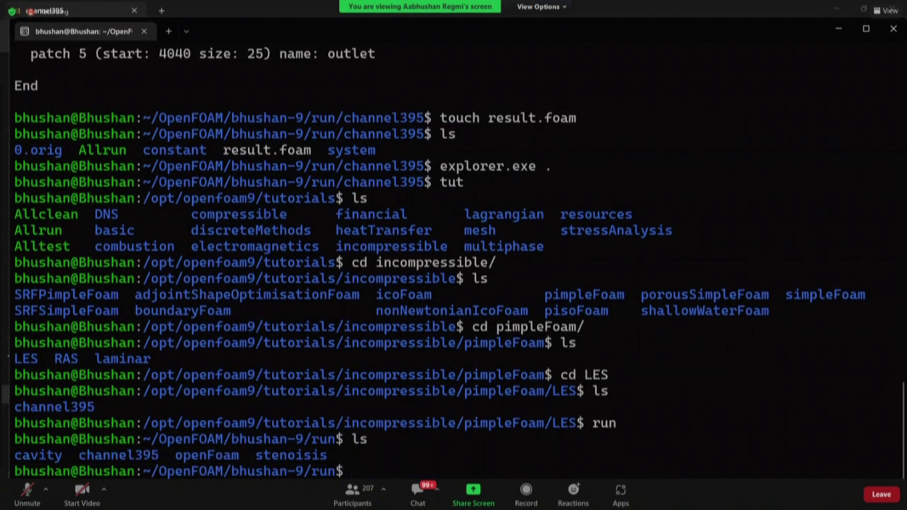
Enter channel395, list its files, and open the folder in File Explorer with explorer.exe
text(cd cha)
key(Tab)
key(Return)
text(ls)
key(Return)
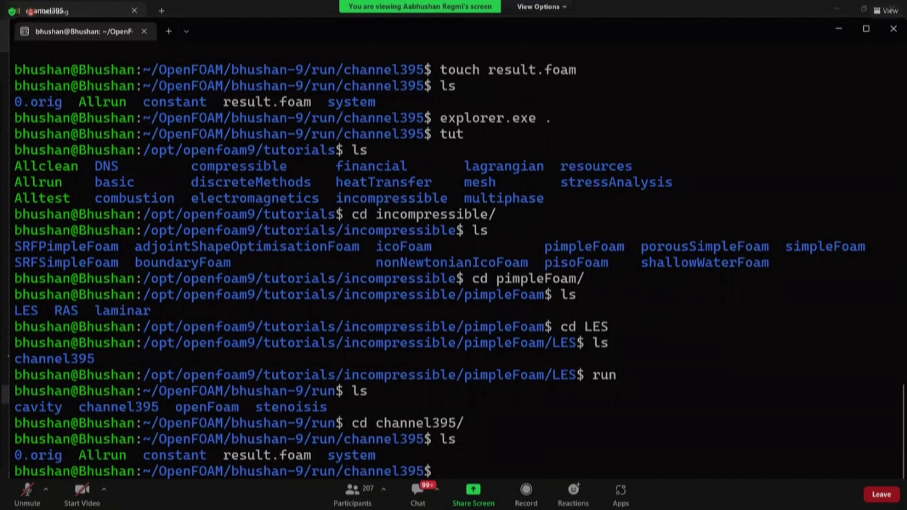
text(explorer.exe .)
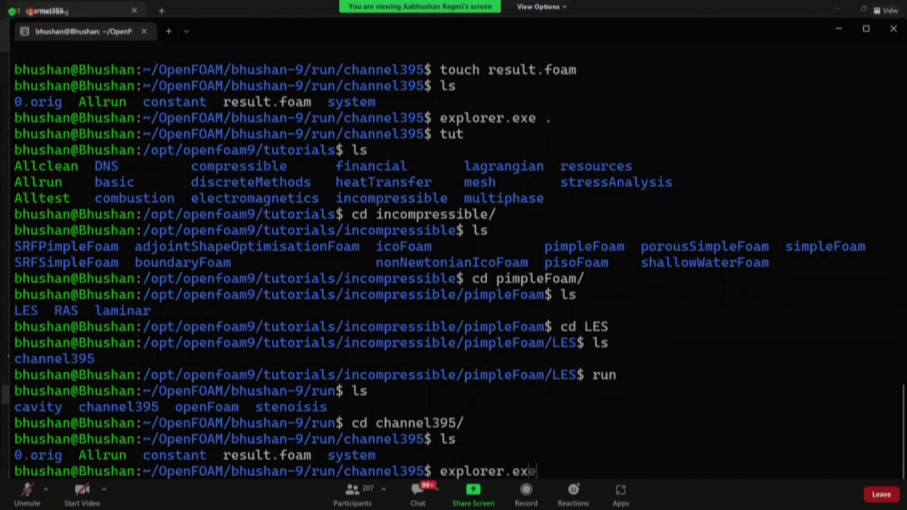
key(Return)
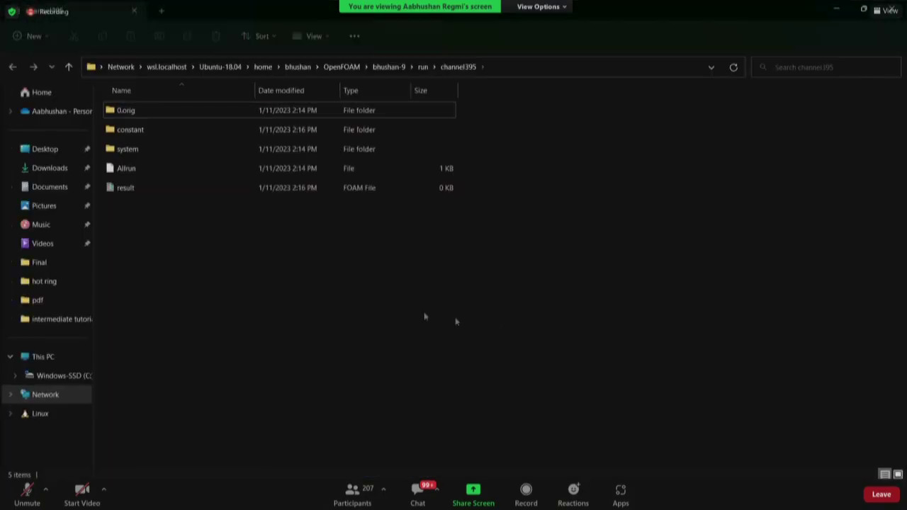
Load result.foam and add a ruler from X 0 to X 1 along the channel's bottom edge
double_click(174, 192)
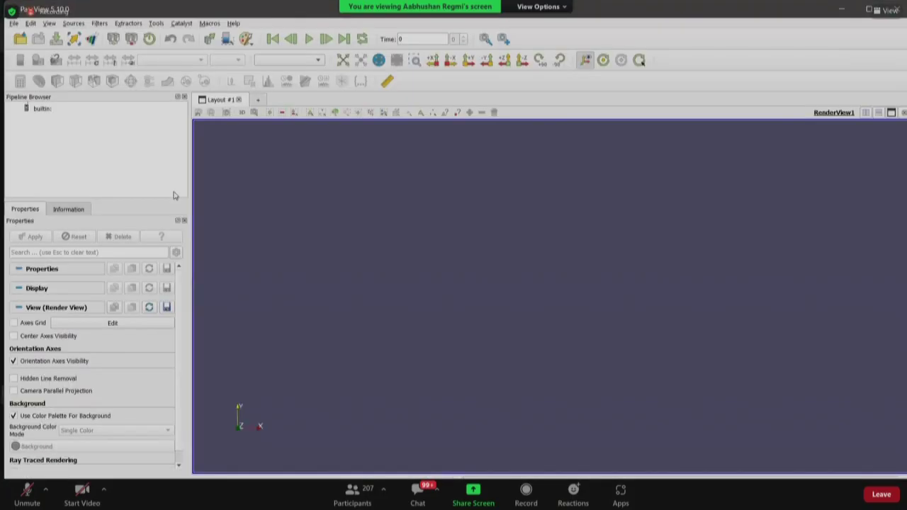
click(35, 236)
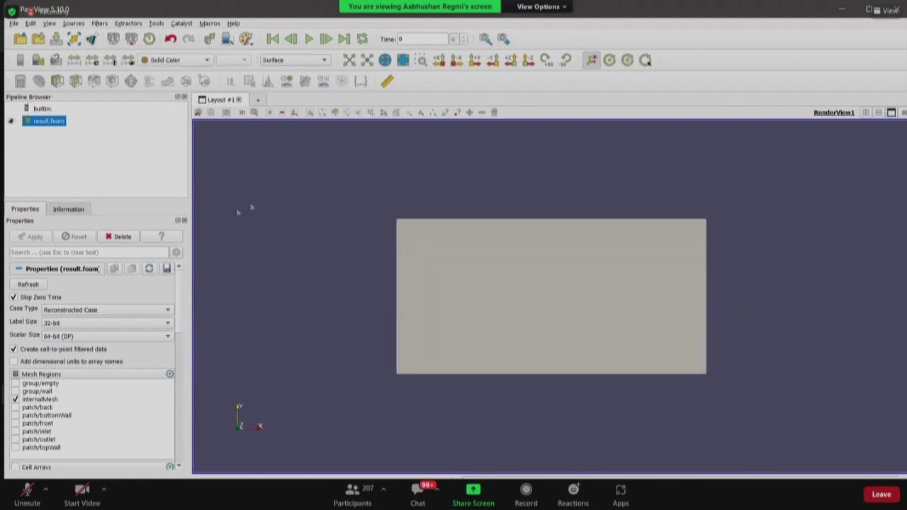
click(386, 83)
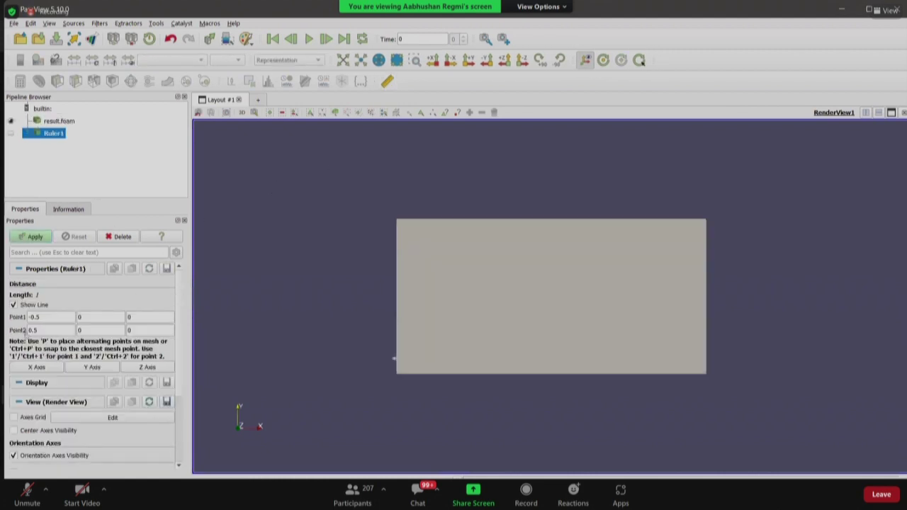
click(30, 330)
double_click(43, 317)
text(0)
double_click(43, 330)
text(1)
click(29, 239)
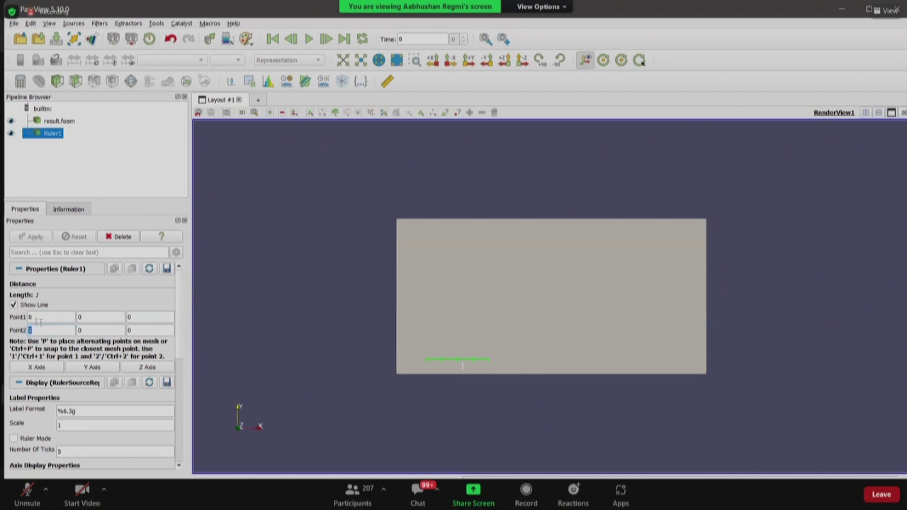
Switch the render view to Camera Parallel Projection
scroll(58, 402, down, 5)
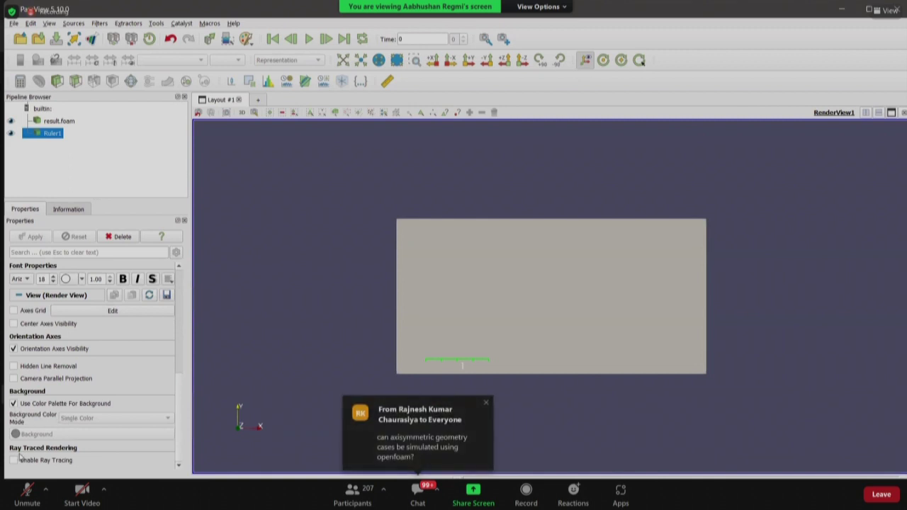
click(13, 378)
scroll(51, 389, up, 5)
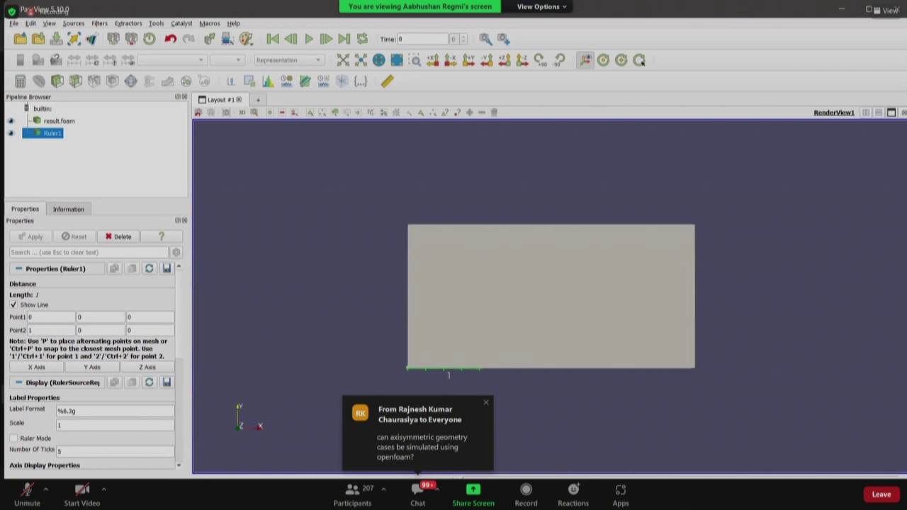
click(368, 496)
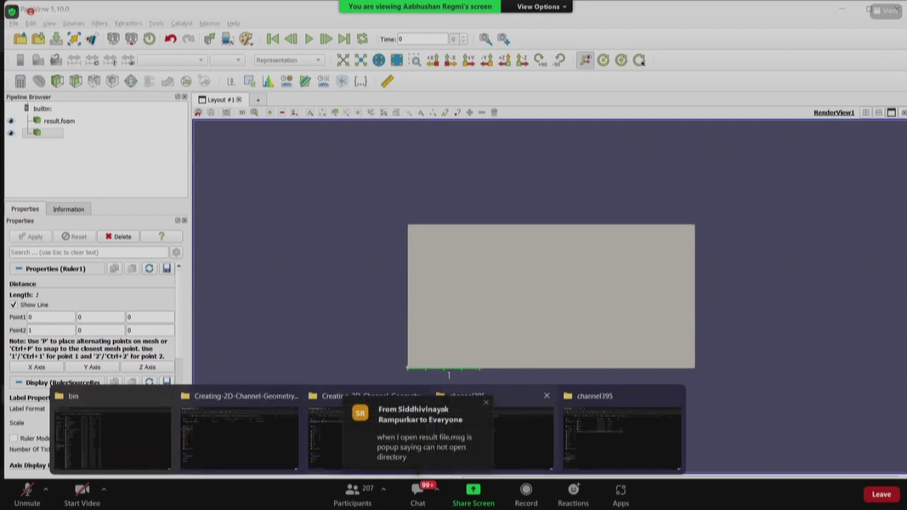
Check the channel file's vertices, then set the ruler's Point2 X to 4 and apply
click(326, 428)
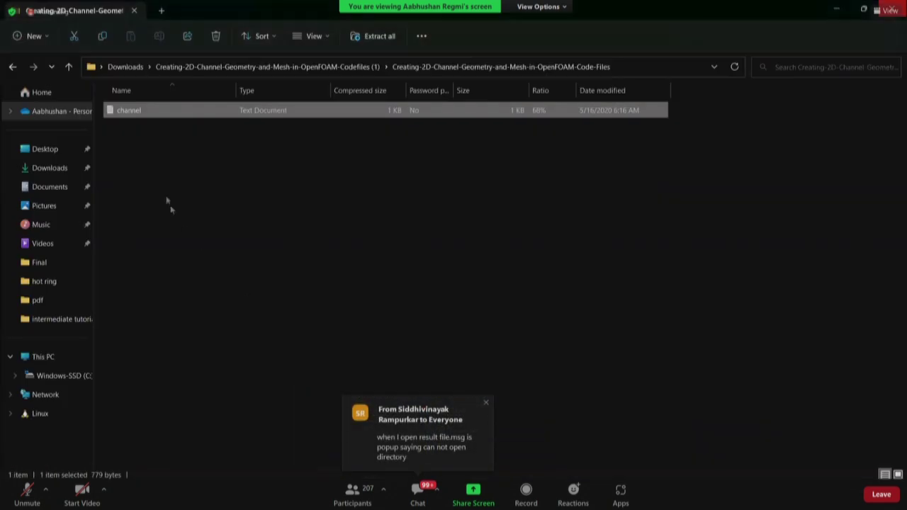
double_click(141, 111)
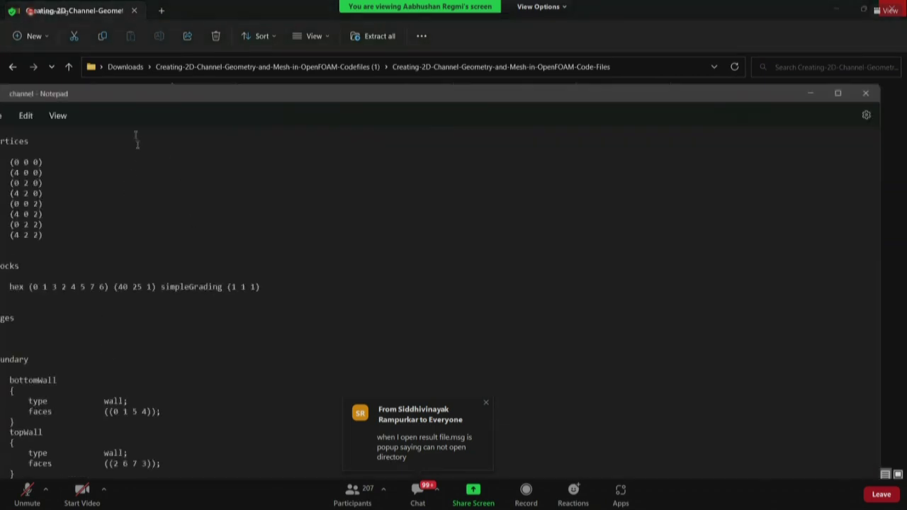
click(865, 92)
key(alt+Tab)
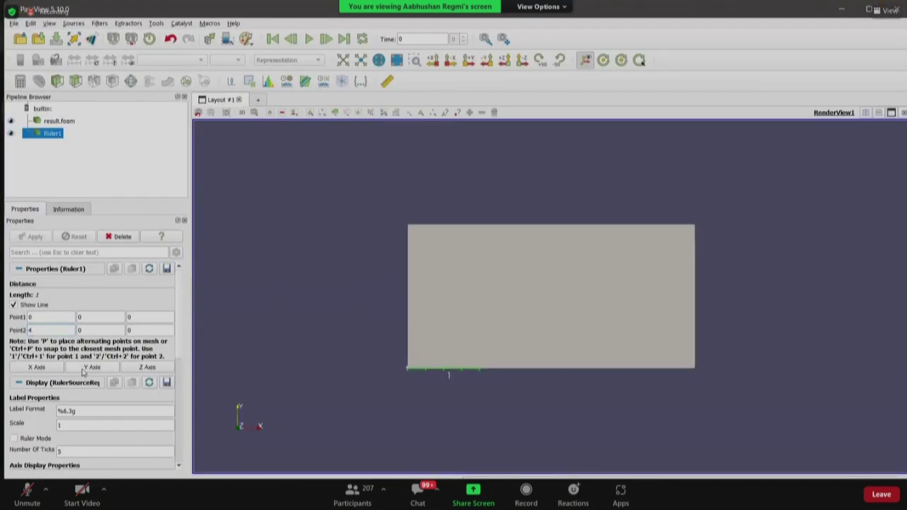
key(Return)
click(36, 238)
click(890, 18)
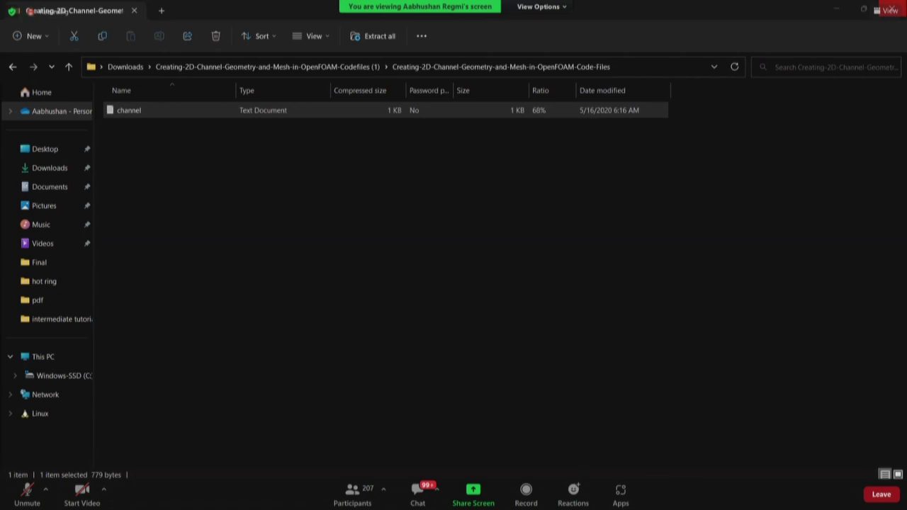
Run paraFoam -block from the terminal, correcting the mistyped -blocks option
mouse_move(640, 492)
click(640, 432)
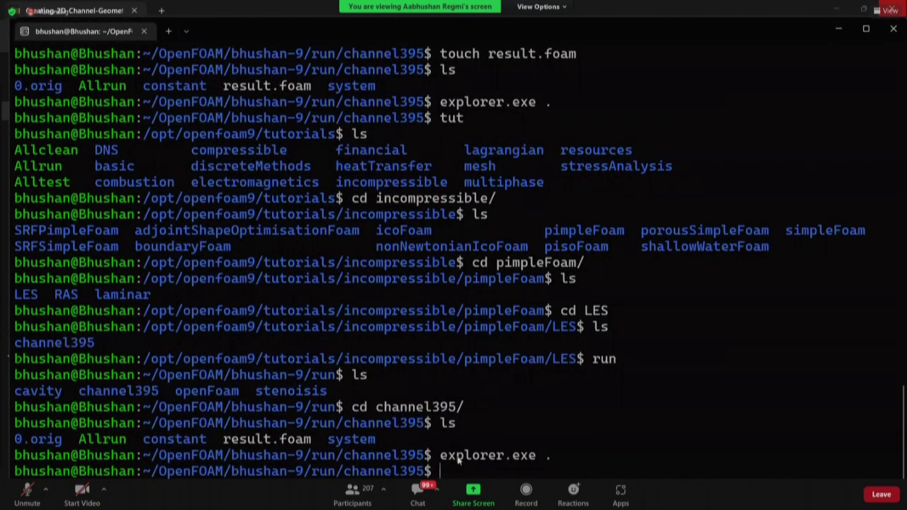
text(paraFoam )
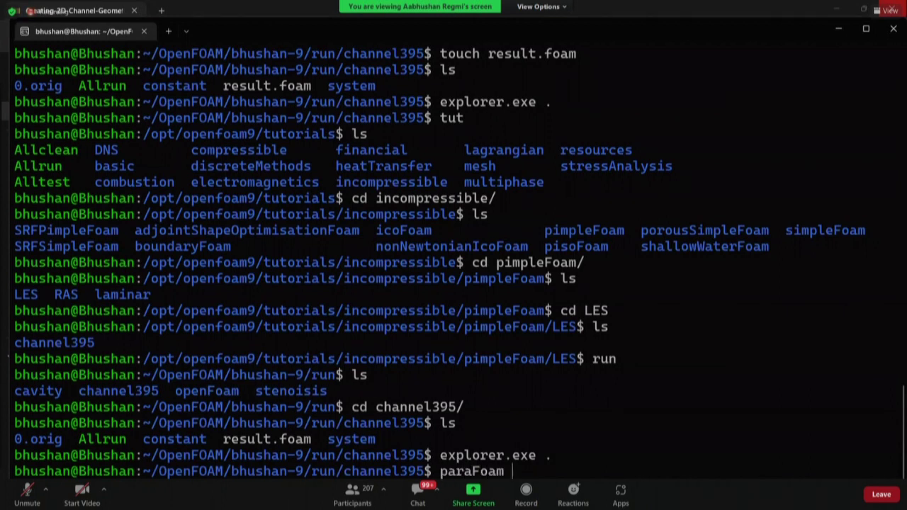
text(-blocks)
key(Return)
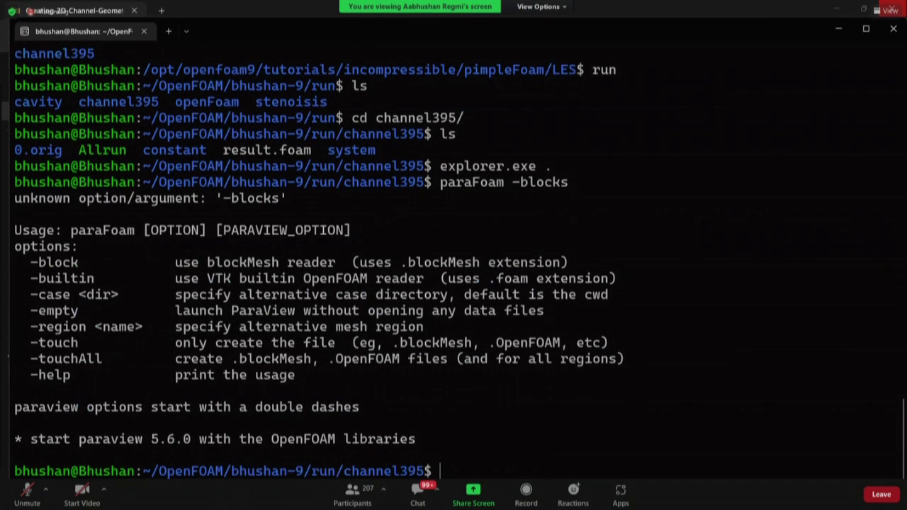
key(Up)
key(BackSpace)
key(Return)
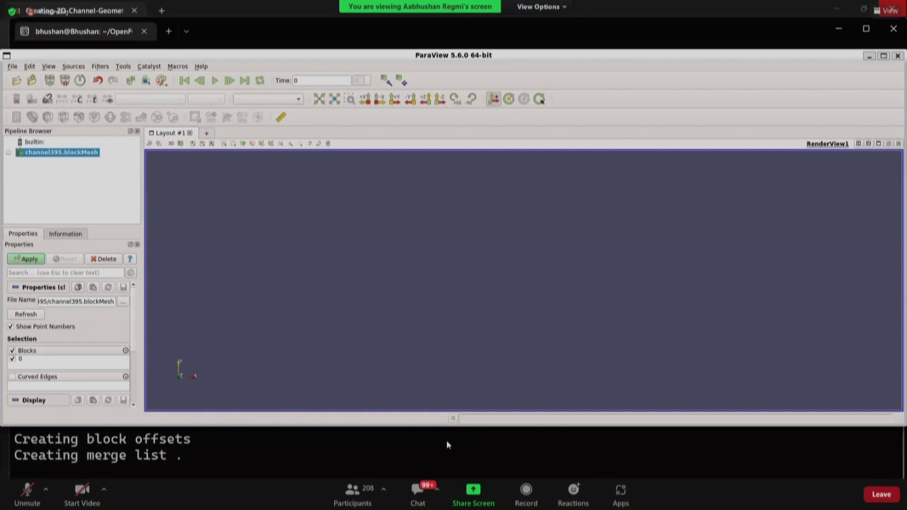
Apply the block mesh in ParaView and rotate the red block into a 3-D view
drag(617, 50, 556, 122)
click(556, 122)
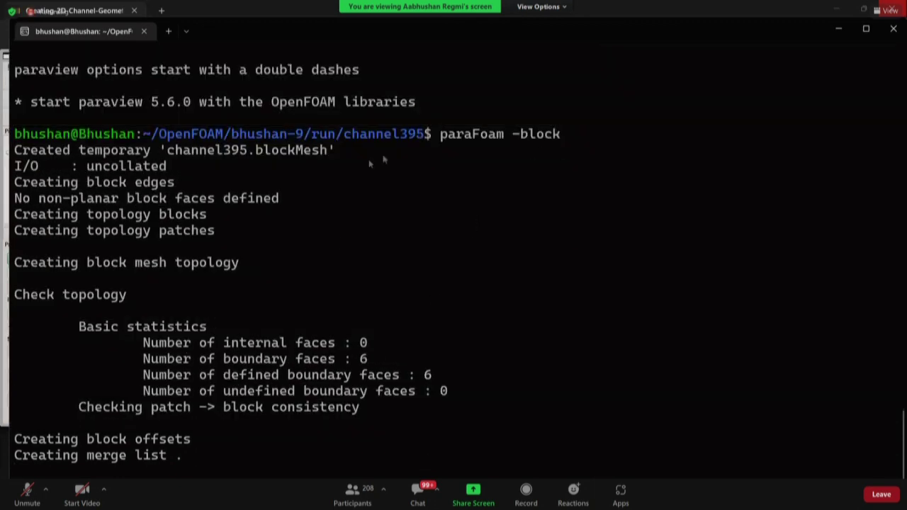
scroll(605, 434, up, 1)
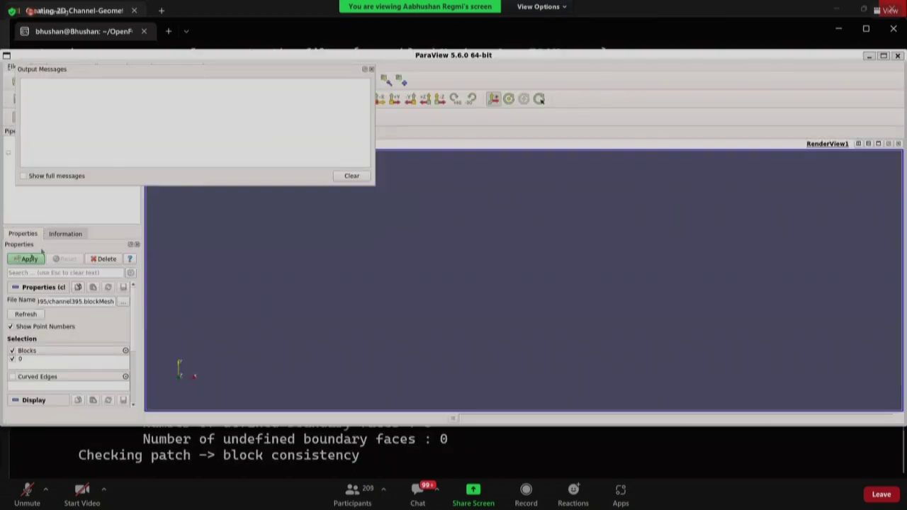
click(24, 261)
mouse_move(269, 271)
mouse_down()
mouse_move(489, 296)
mouse_move(510, 284)
mouse_move(454, 318)
mouse_move(394, 284)
mouse_move(308, 292)
mouse_move(304, 304)
mouse_move(552, 310)
mouse_move(482, 330)
mouse_move(429, 310)
mouse_up()
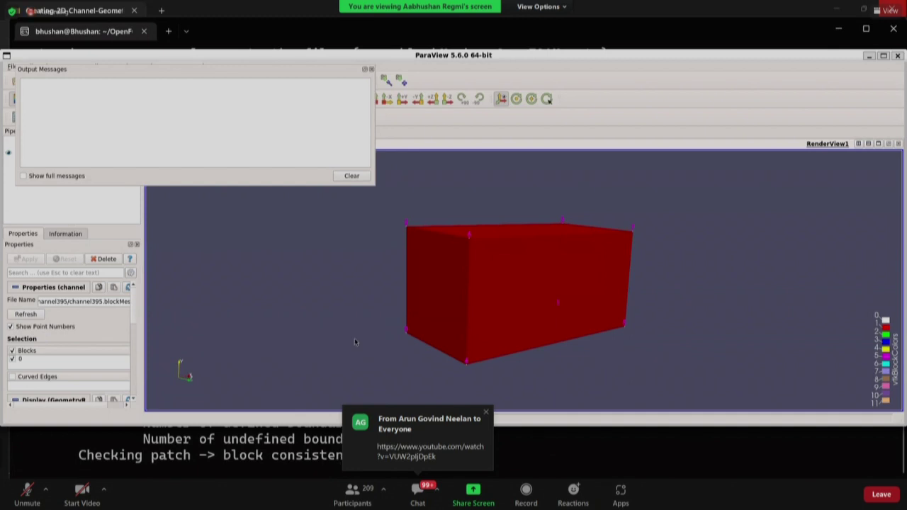
drag(357, 276, 377, 271)
key(alt+Tab)
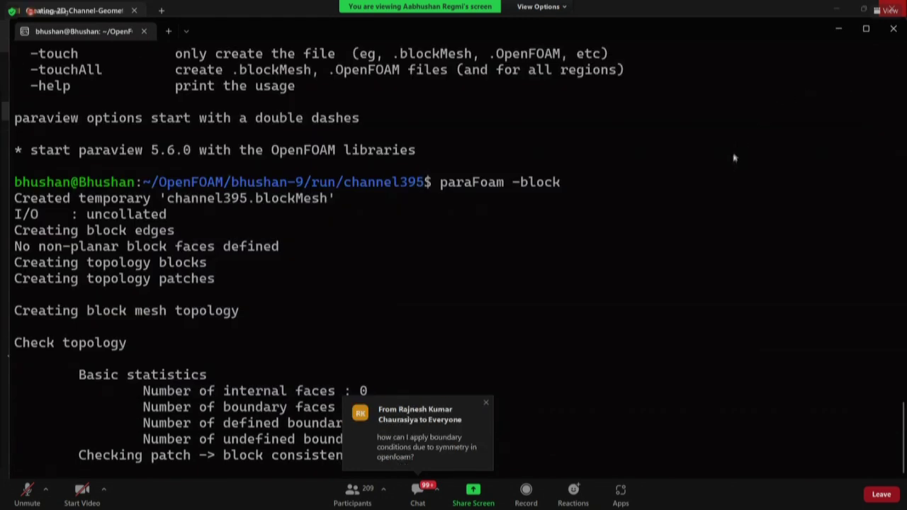